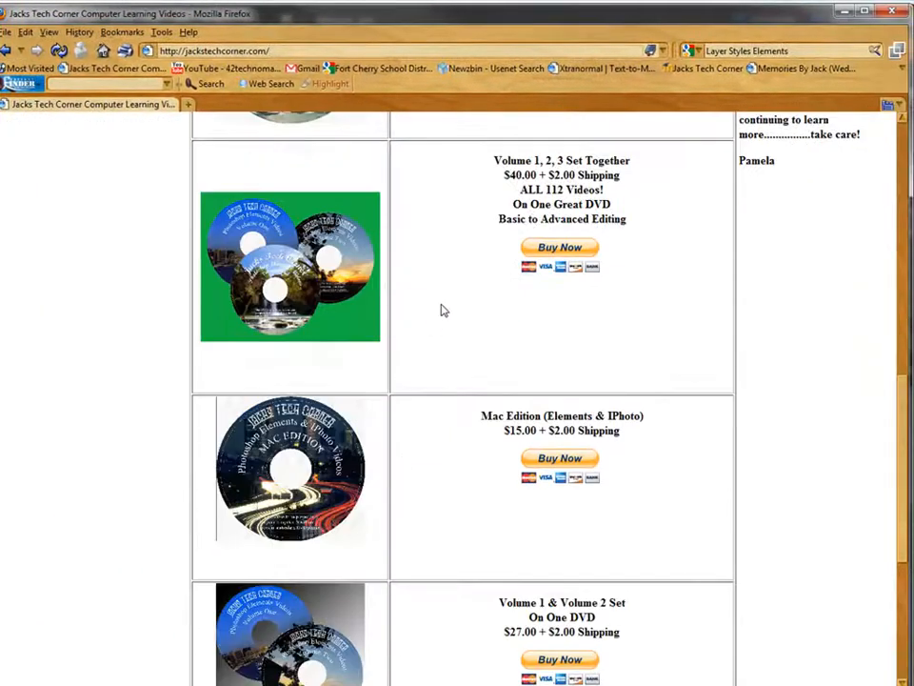
Step: Browse the jackstechcorner.com DVD listings, highlighting the Volume 1, 2, 3 set and Mac Edition descriptions
left_click_drag(634, 220, 495, 158)
left_click(439, 291)
scroll(433, 320, "down", 2)
scroll(434, 320, "down", 2)
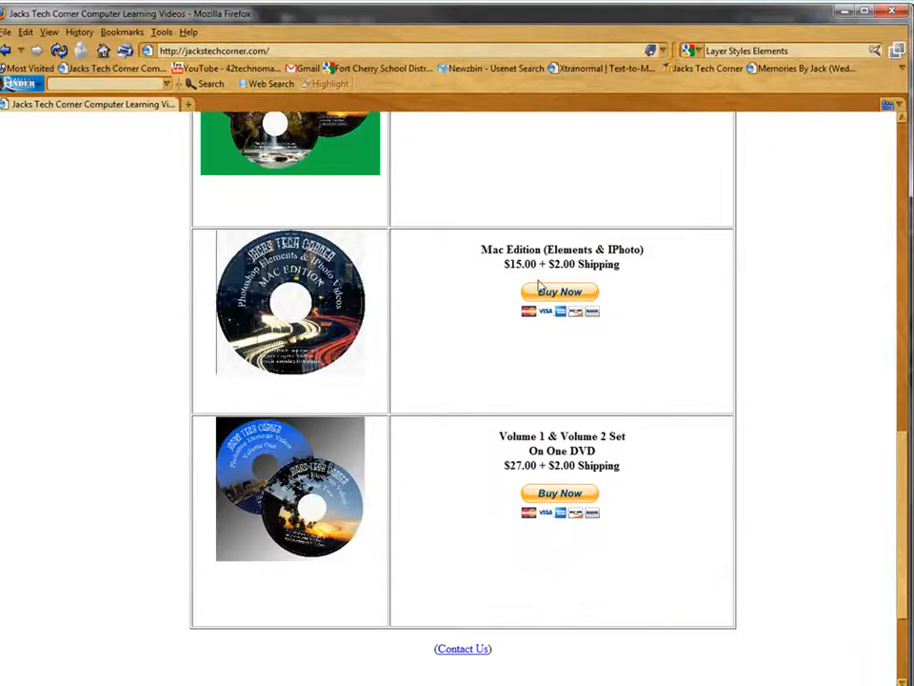
left_click_drag(637, 272, 461, 247)
left_click(455, 282)
Step: Return to the top of the site and minimize Firefox to reveal Photoshop Elements
scroll(426, 331, "up", 12)
scroll(428, 330, "up", 10)
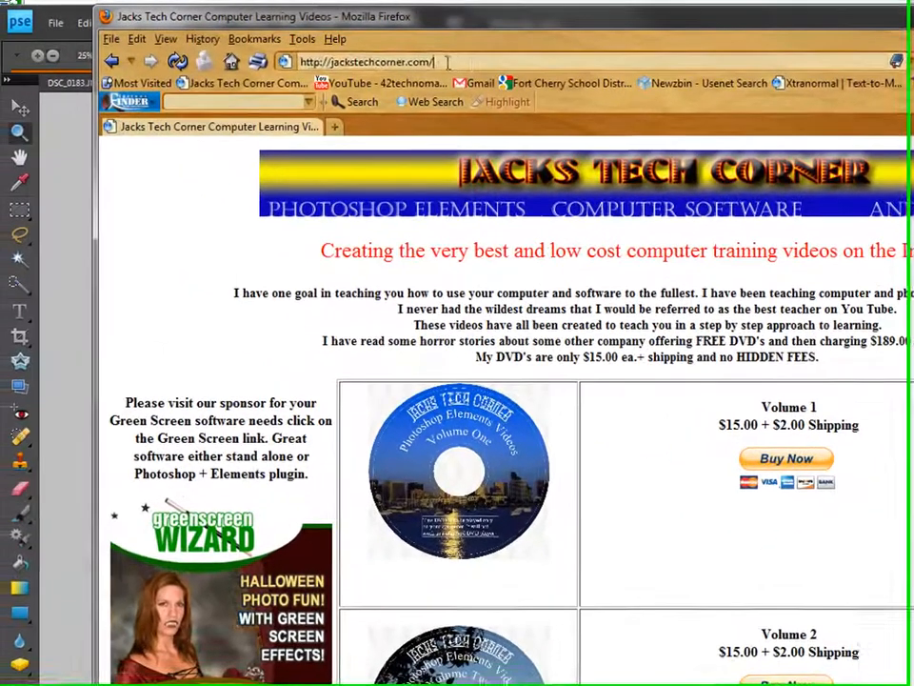
left_click(357, 55)
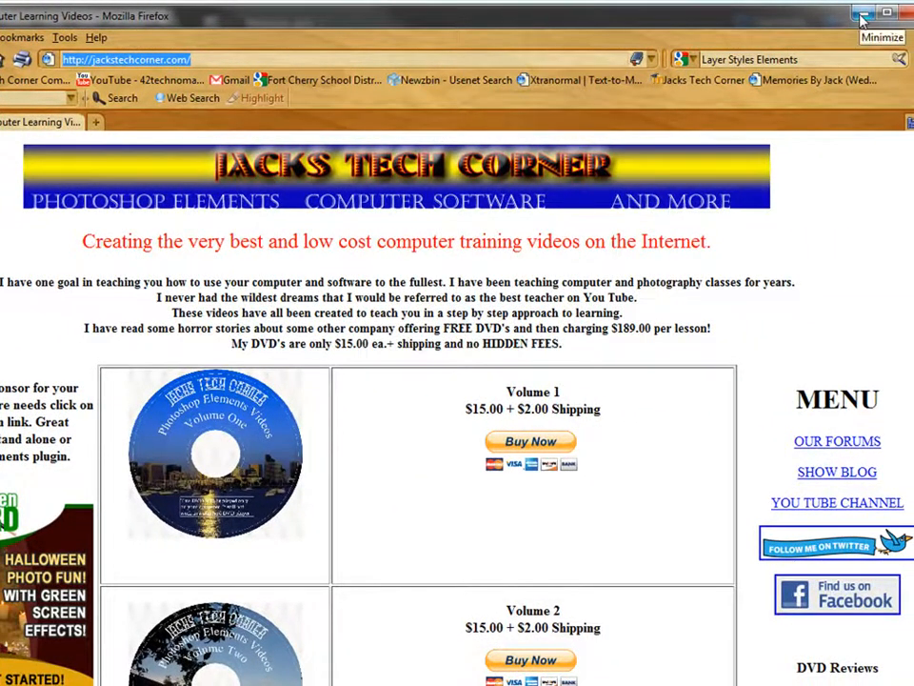
left_click(860, 17)
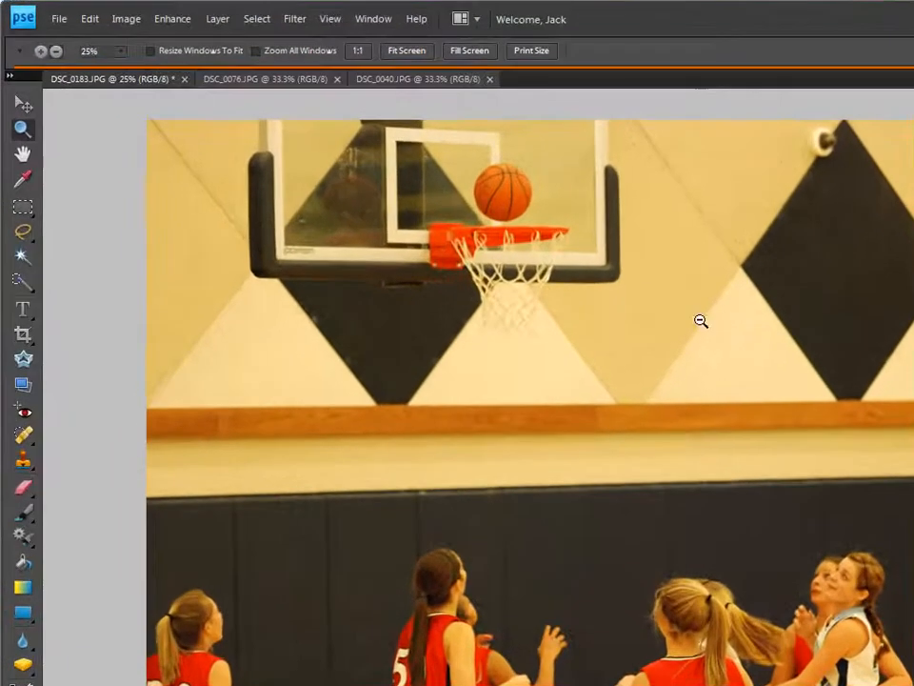
Step: Select the Move tool for the basketball photo DSC_0183.JPG
left_click(23, 101)
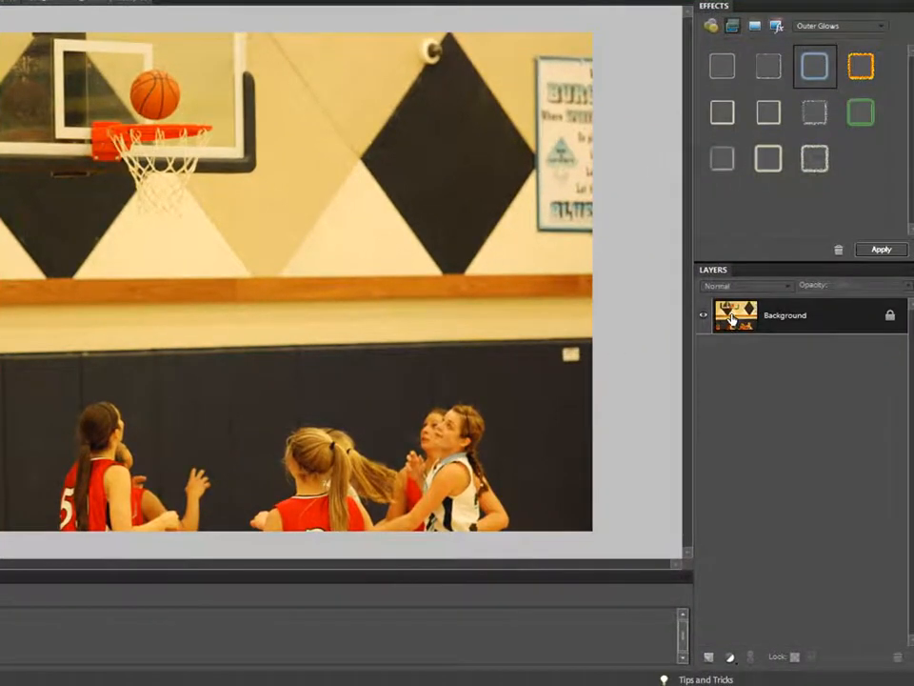
Step: Duplicate DSC_0183.JPG's Background layer and make the Background copy layer active
left_click_drag(731, 317, 709, 656)
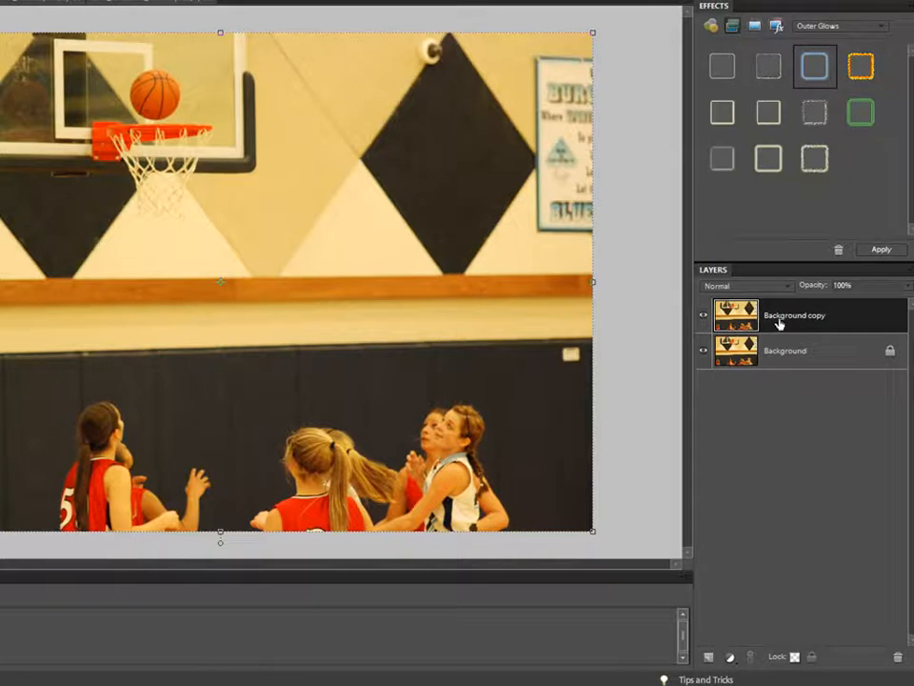
left_click(875, 356)
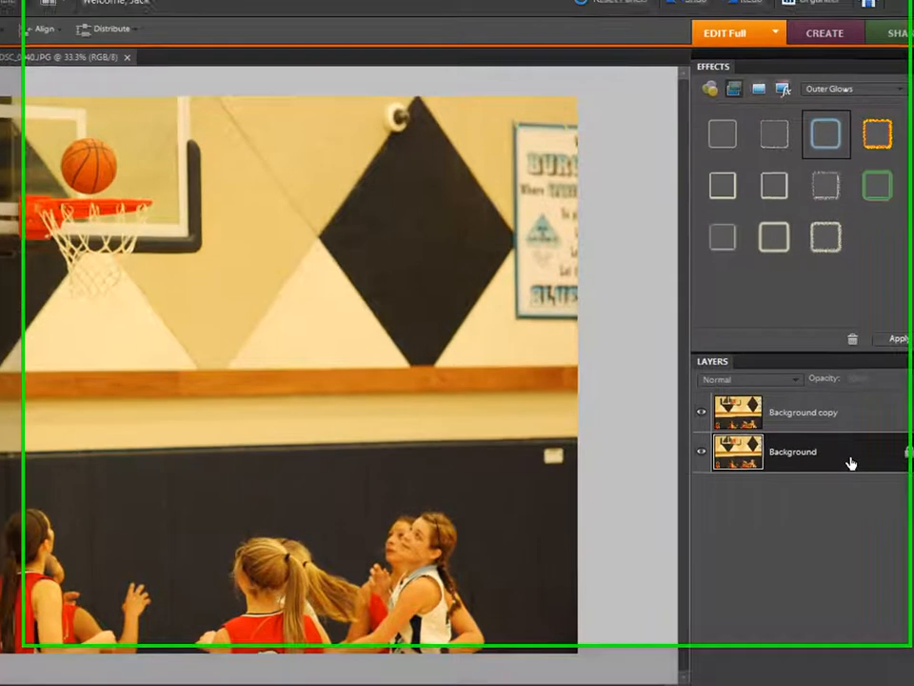
double_click(842, 362)
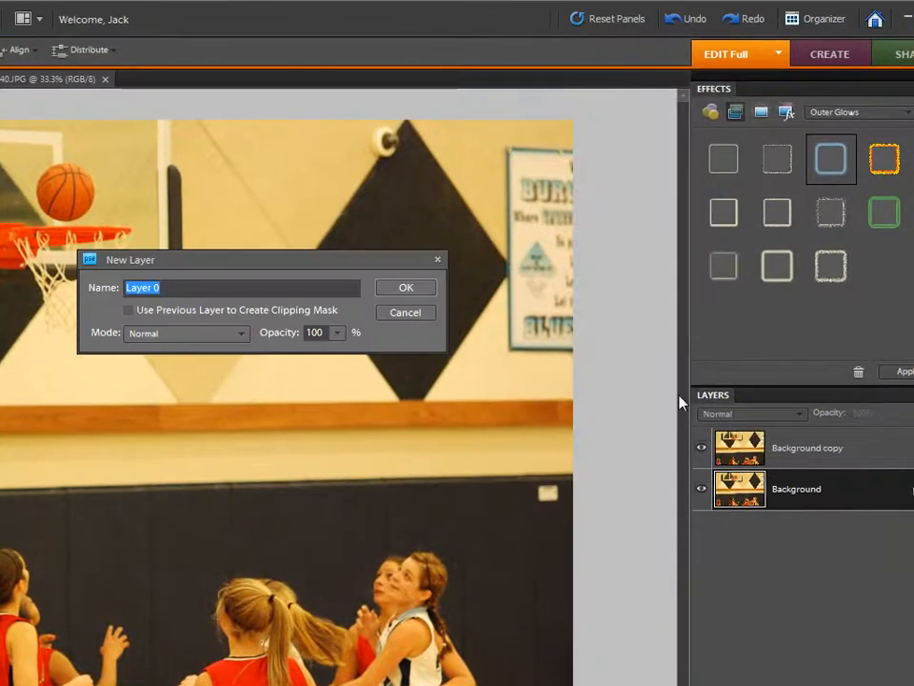
left_click(408, 315)
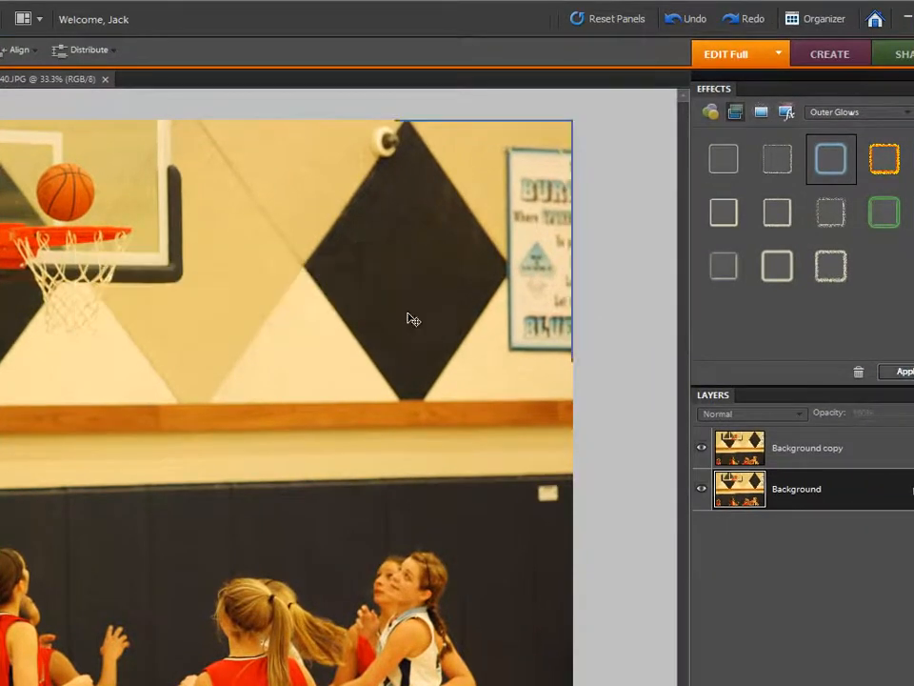
left_click(746, 454)
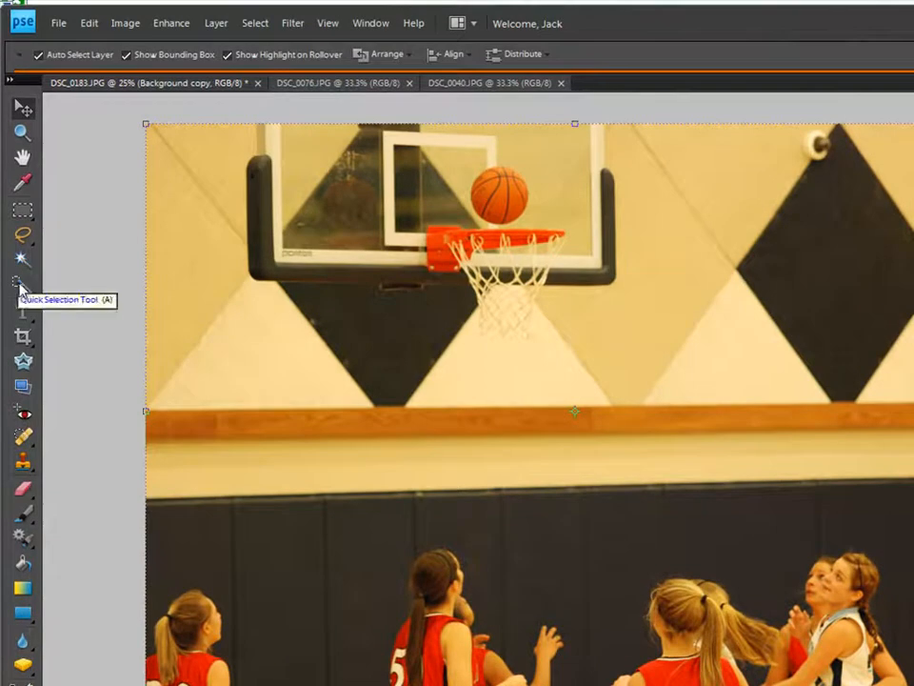
Step: Quick-select the basketball, copy it to Layer 1 via Layer via Copy, and hide the background
left_click(20, 284)
left_click_drag(472, 200, 483, 195)
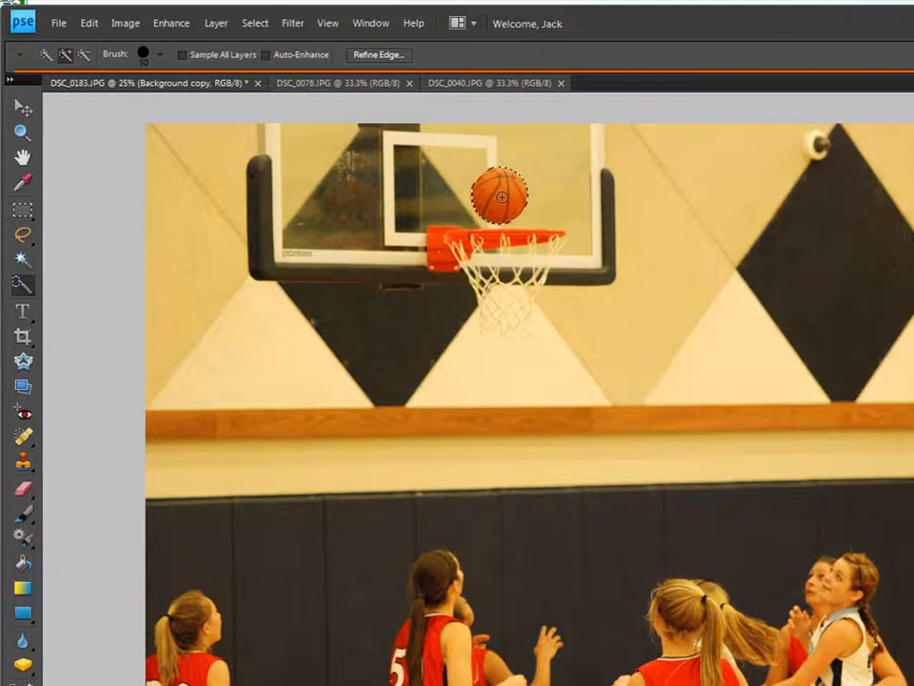
left_click(220, 28)
mouse_move(223, 46)
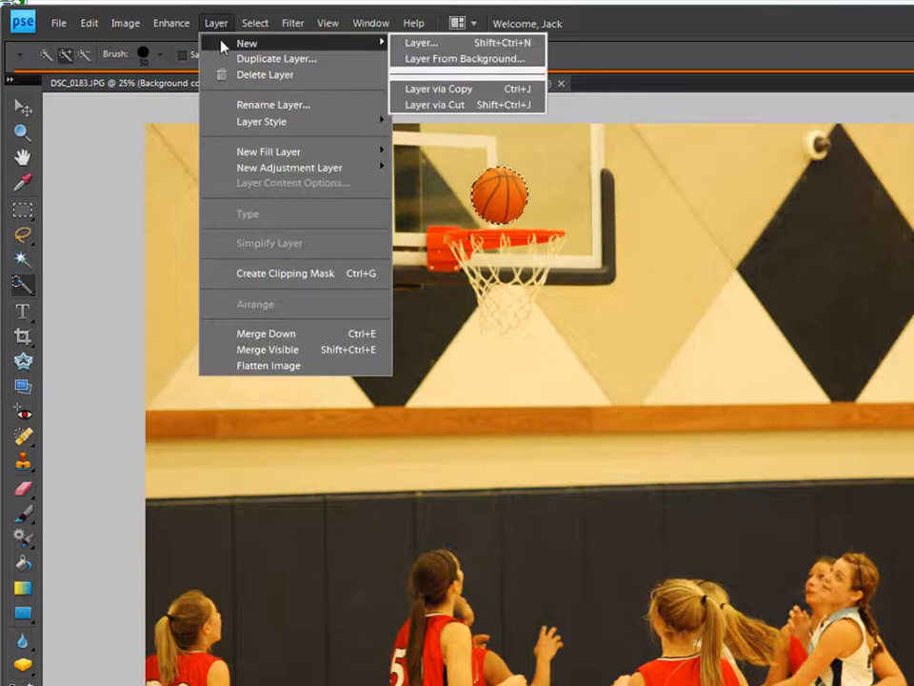
left_click(453, 92)
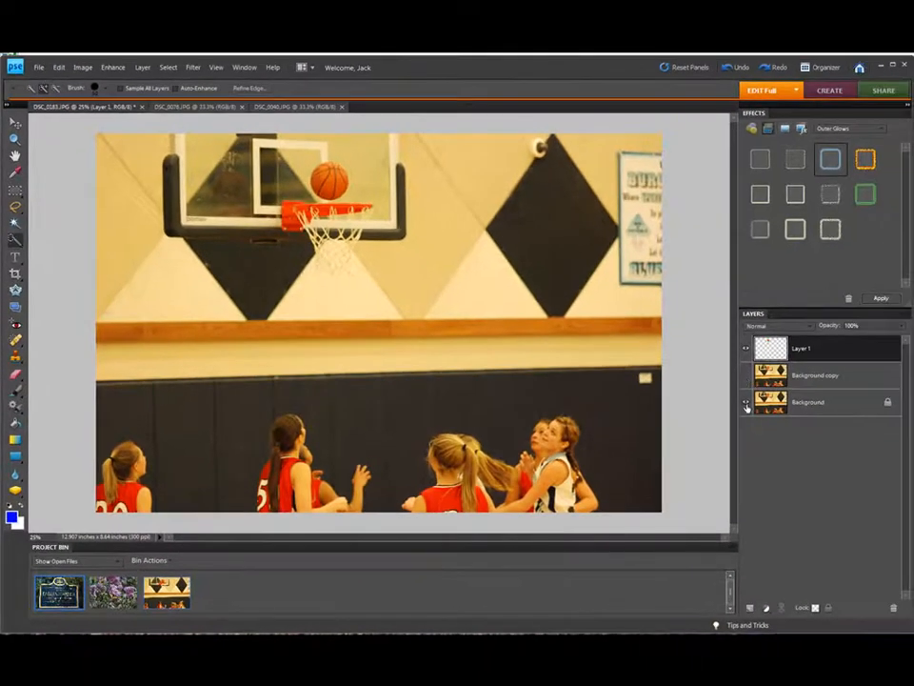
left_click(747, 404)
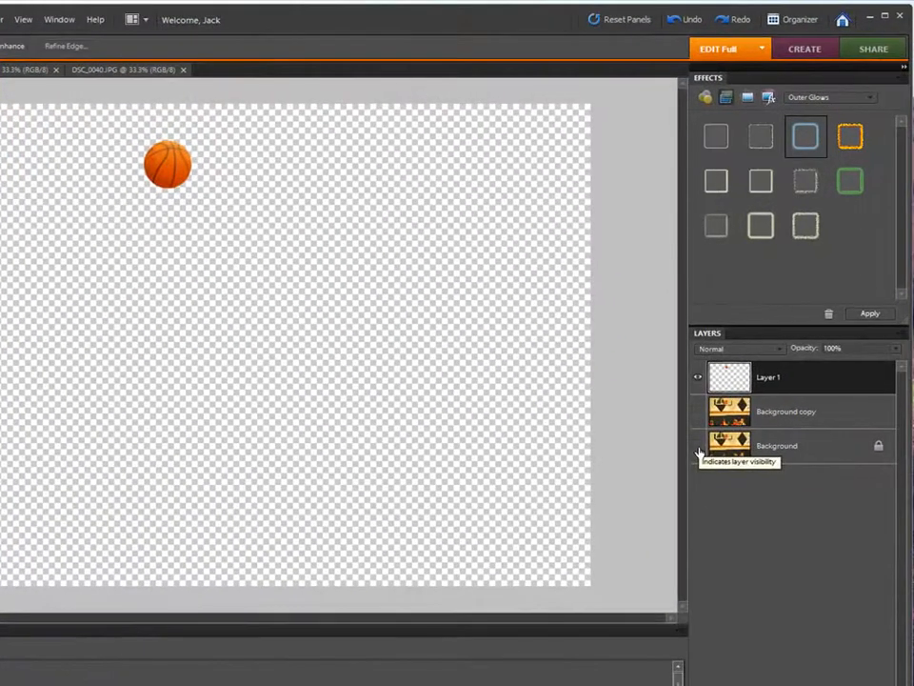
Step: Show the Background layer again and load Layer 1's basketball outline as a selection
left_click(698, 447)
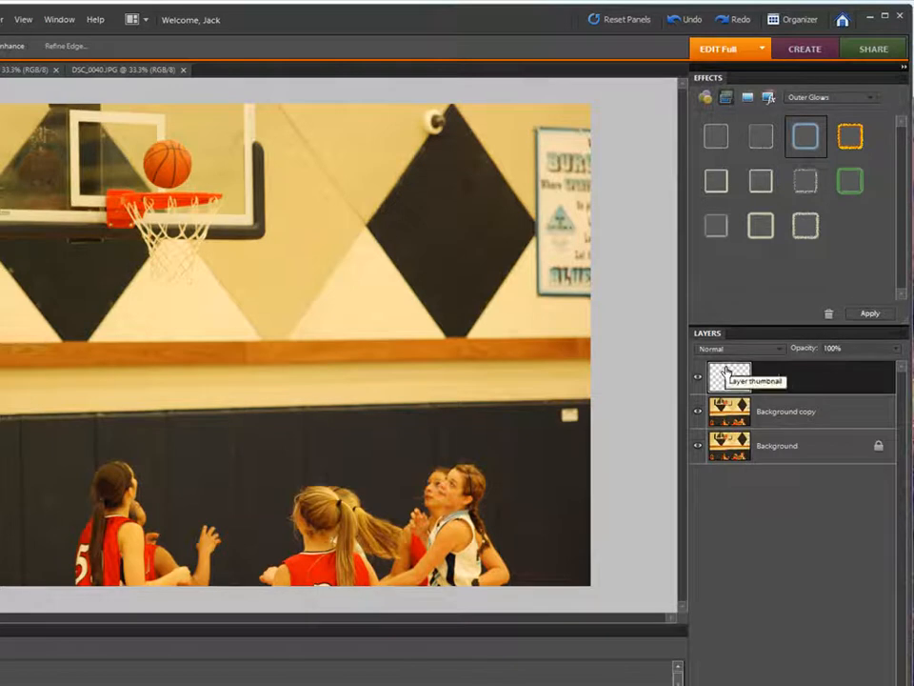
left_click(726, 371, "ctrl")
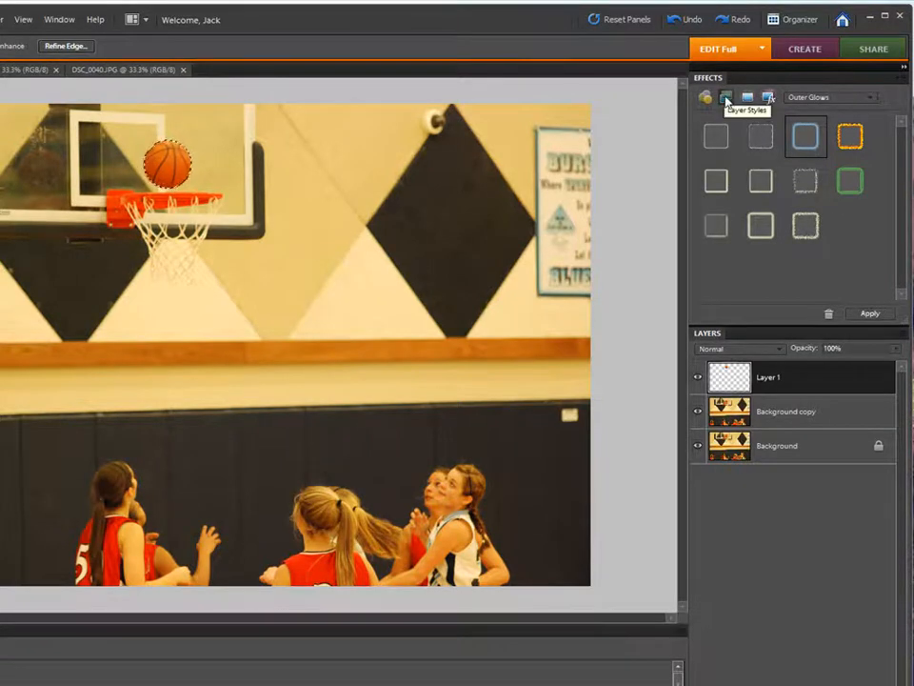
Step: Apply the Fire preset from the Outer Glows layer styles to the basketball
left_click(704, 98)
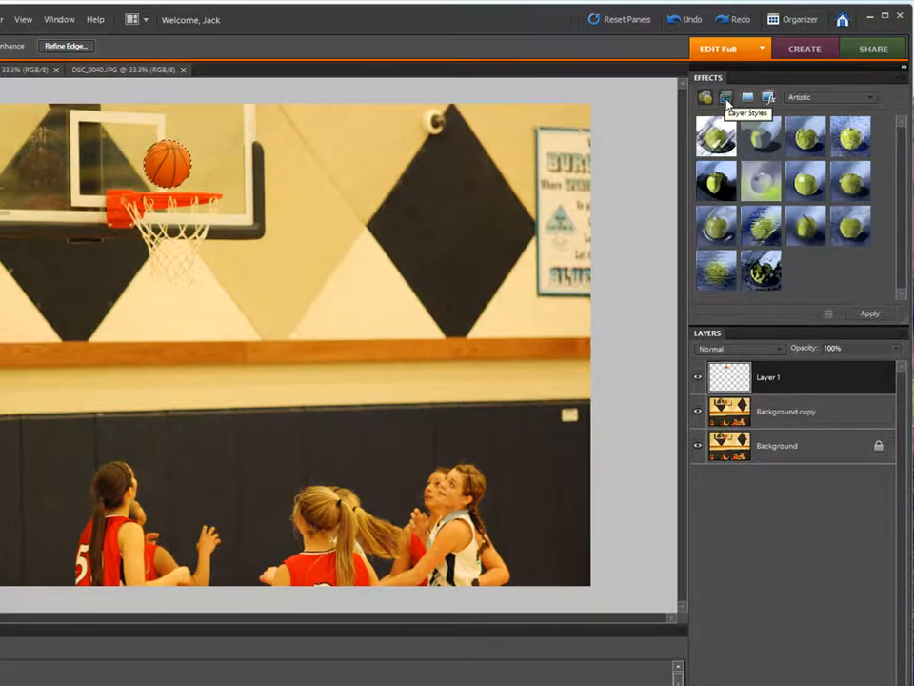
left_click(727, 100)
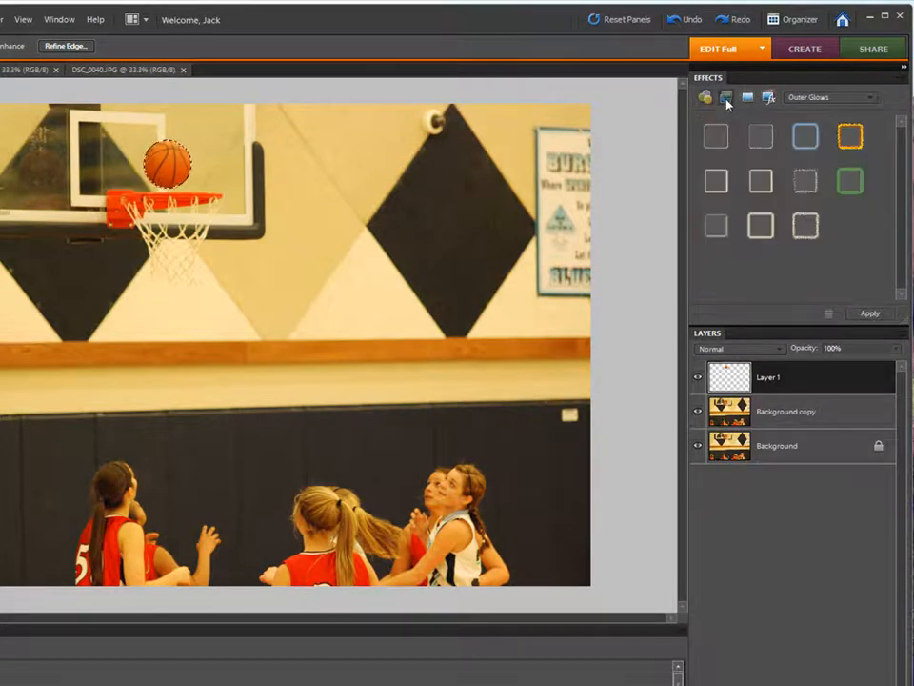
left_click(870, 99)
left_click(867, 112)
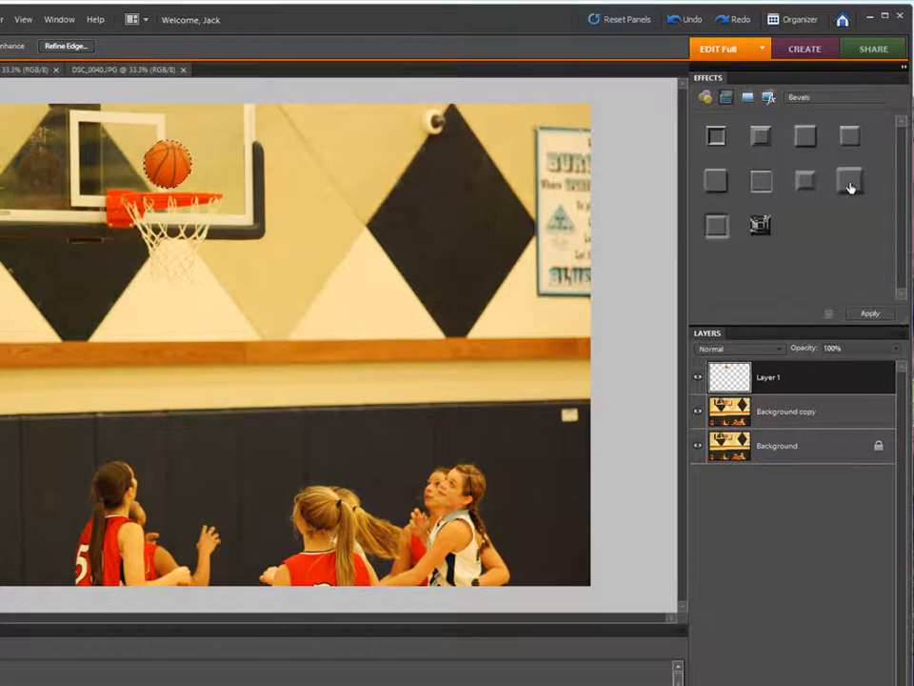
left_click(872, 99)
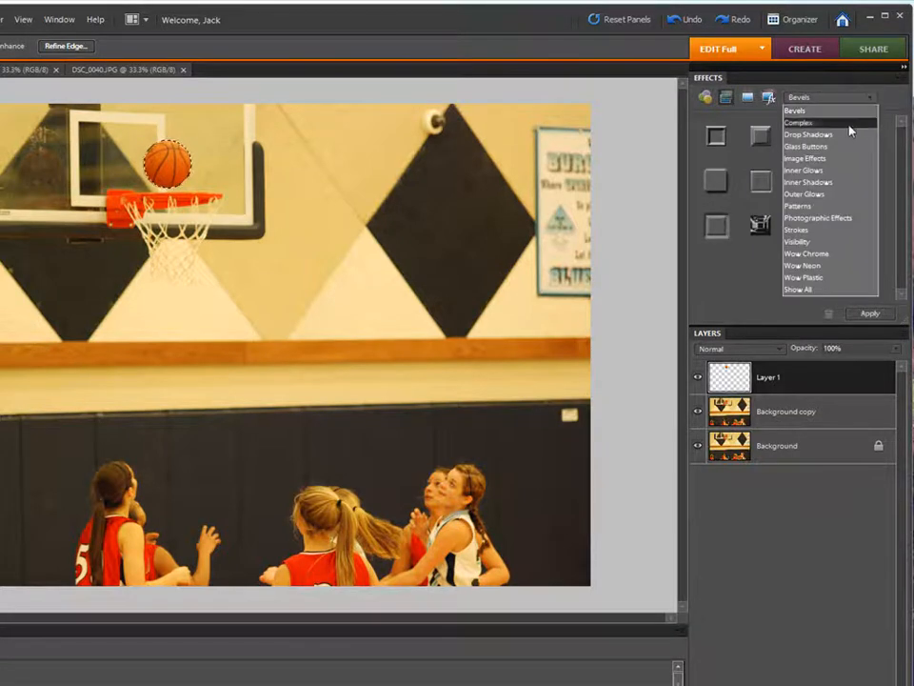
left_click(821, 194)
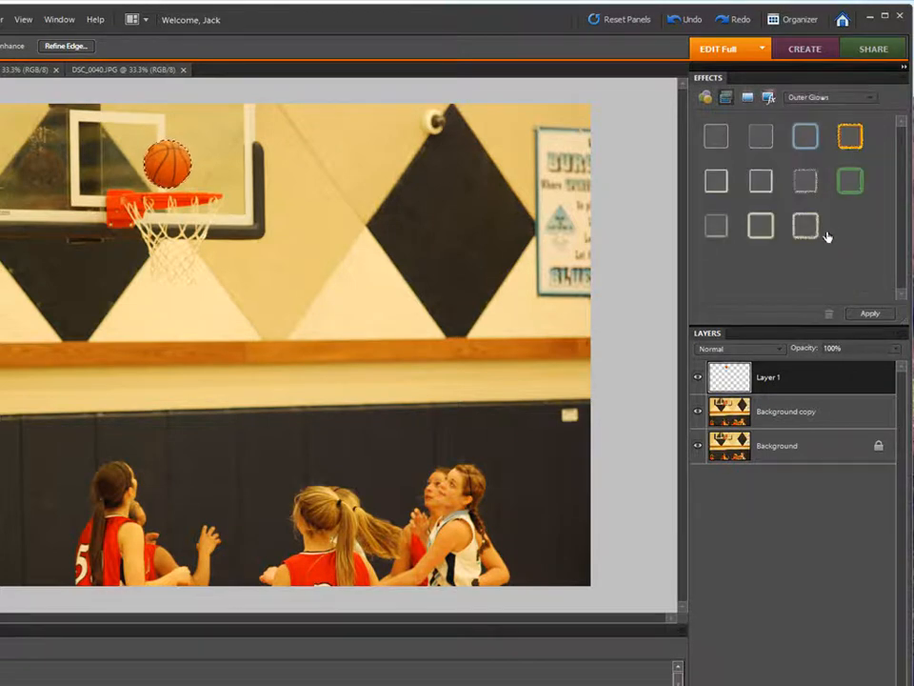
left_click(857, 139)
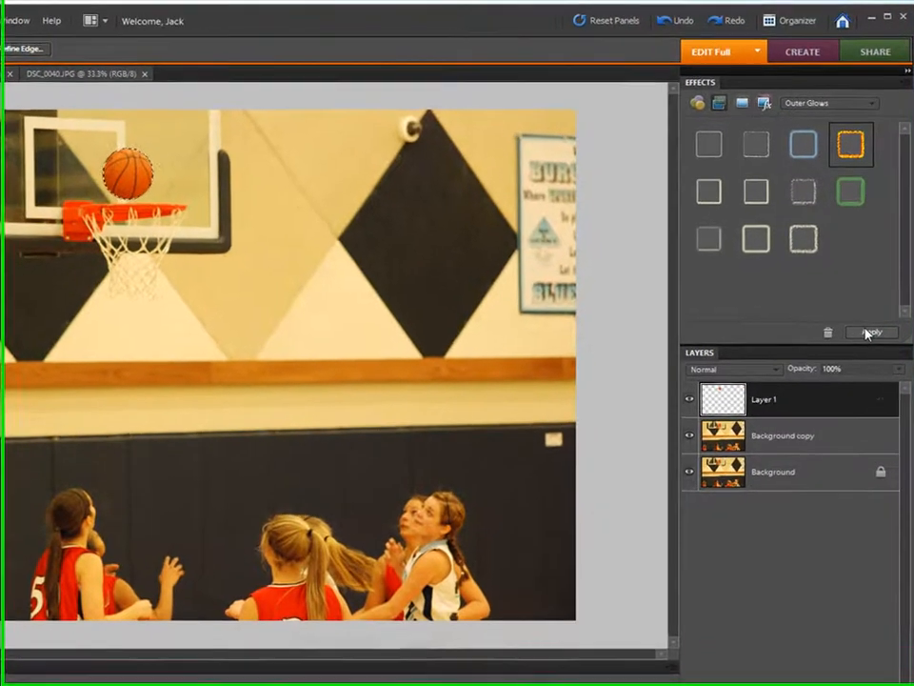
left_click(869, 313)
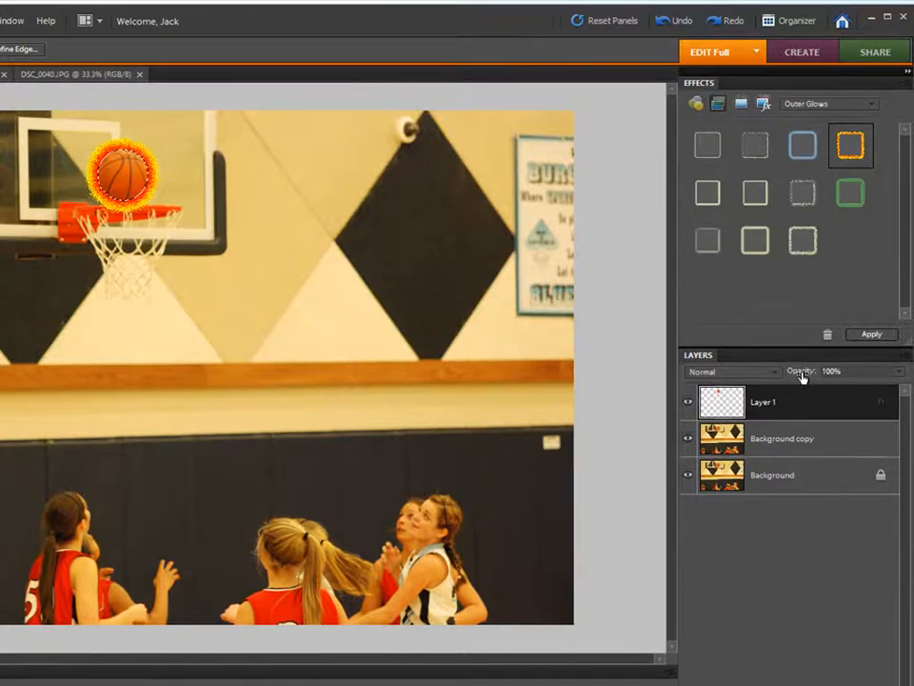
Step: Lower Layer 1's opacity, deselect the basketball, and switch to the butterfly photo DSC_0076.JPG
left_click_drag(803, 376, 771, 375)
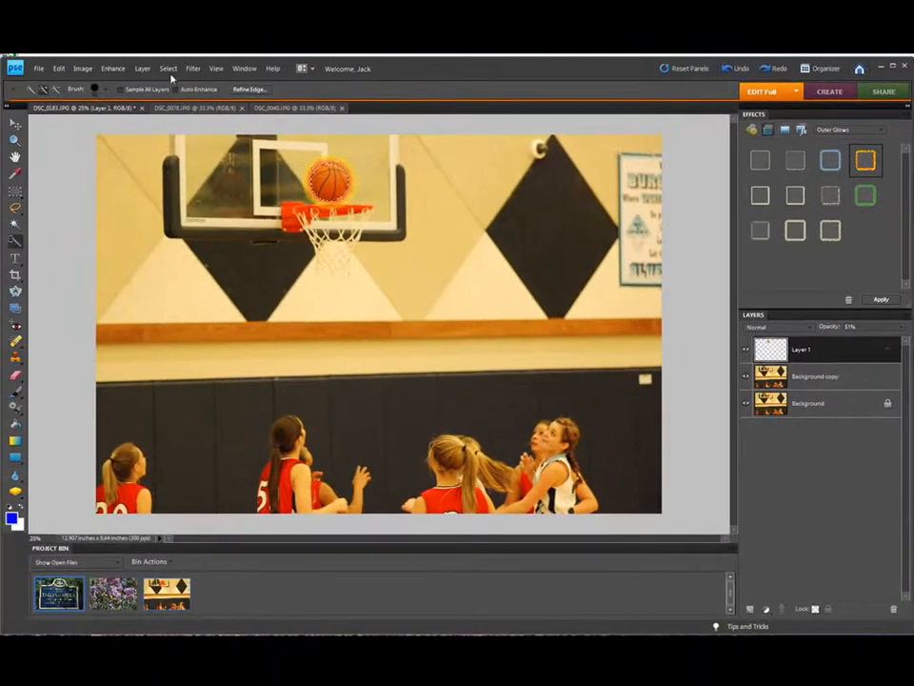
left_click(817, 403)
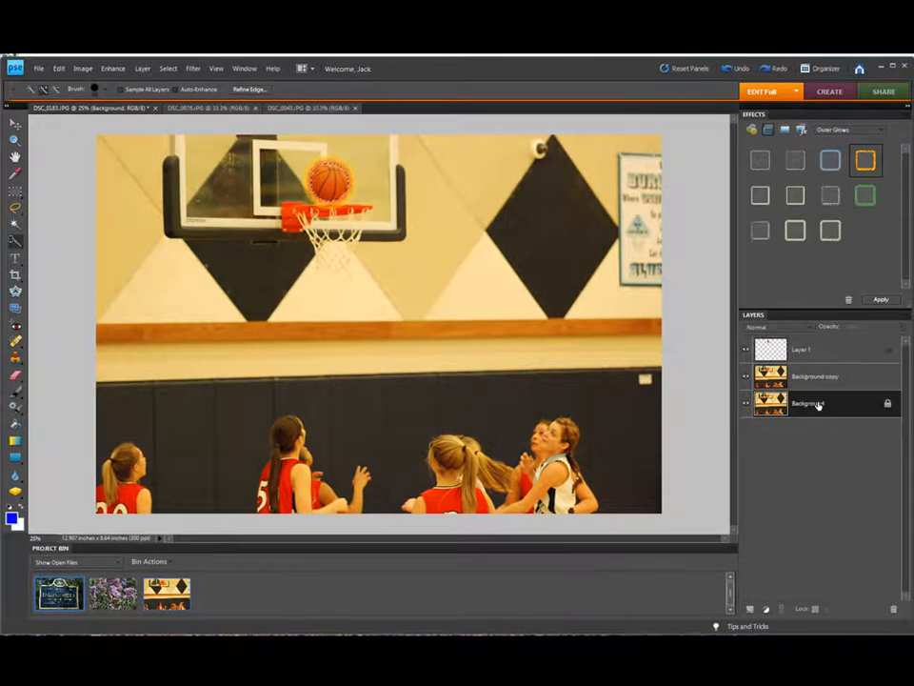
left_click(168, 69)
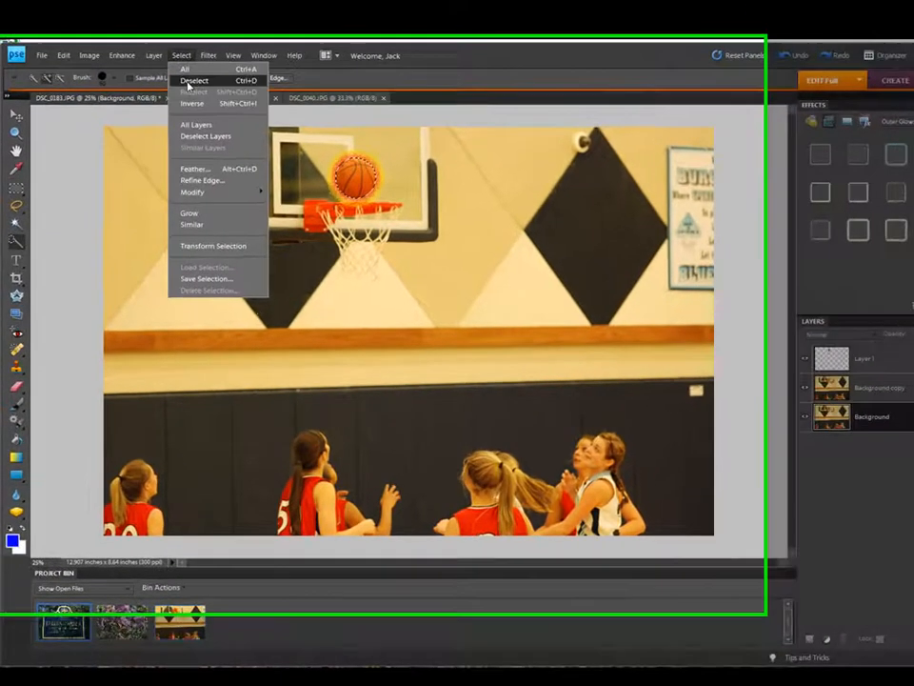
left_click(173, 91)
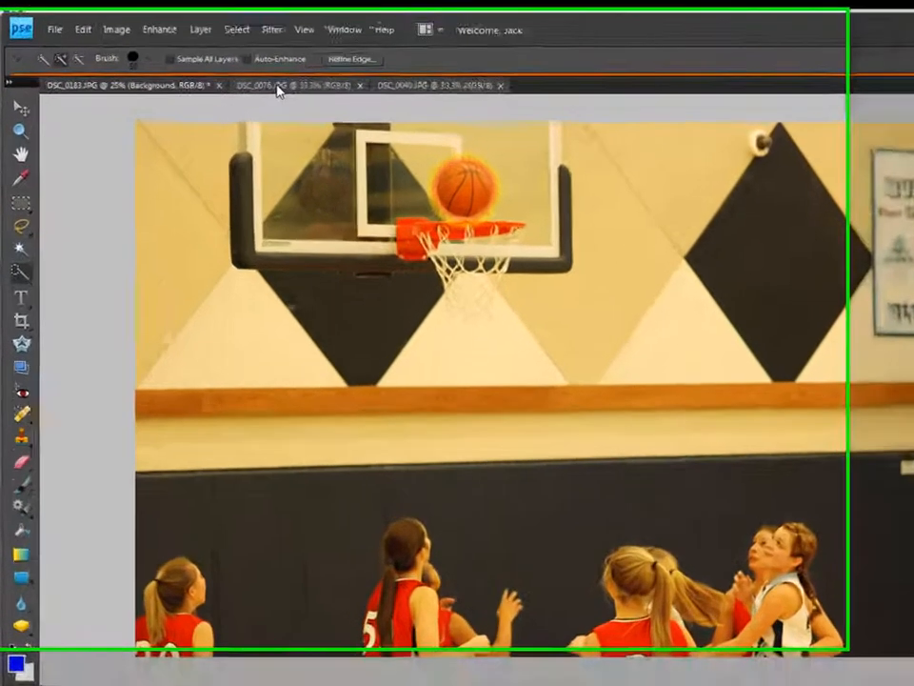
left_click(197, 109)
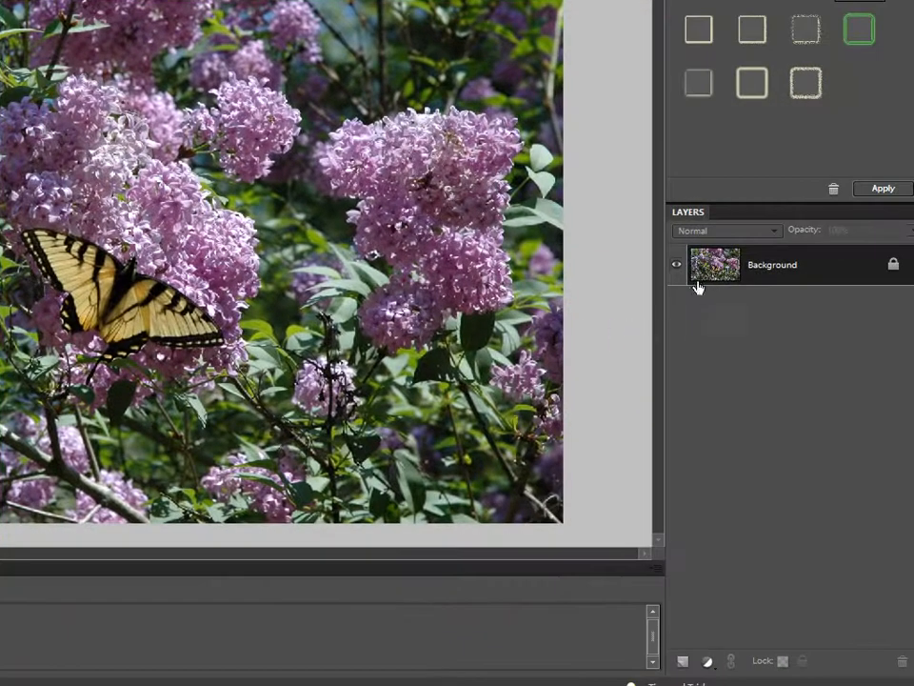
Step: Duplicate the butterfly photo's Background layer and quick-select the butterfly
left_click_drag(700, 272, 681, 660)
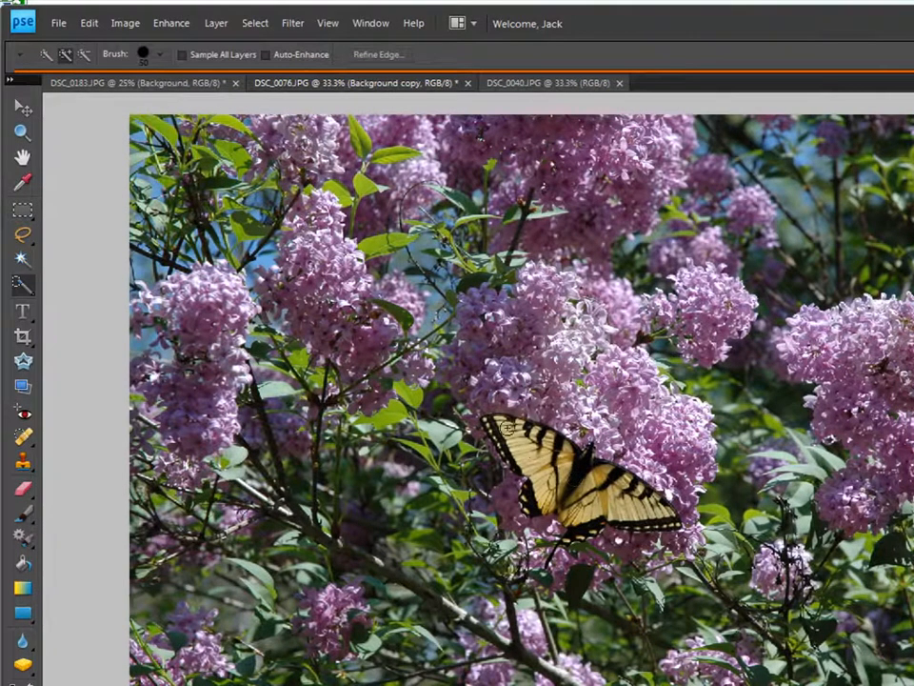
mouse_move(580, 468)
left_mouse_down()
mouse_move(627, 483)
mouse_move(639, 519)
left_mouse_up()
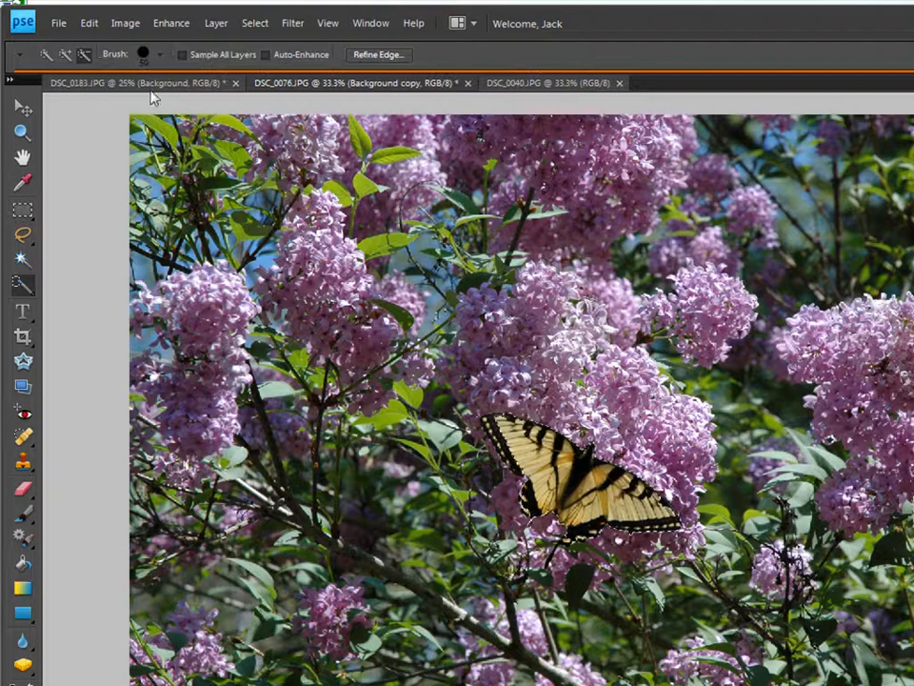
left_click(65, 55)
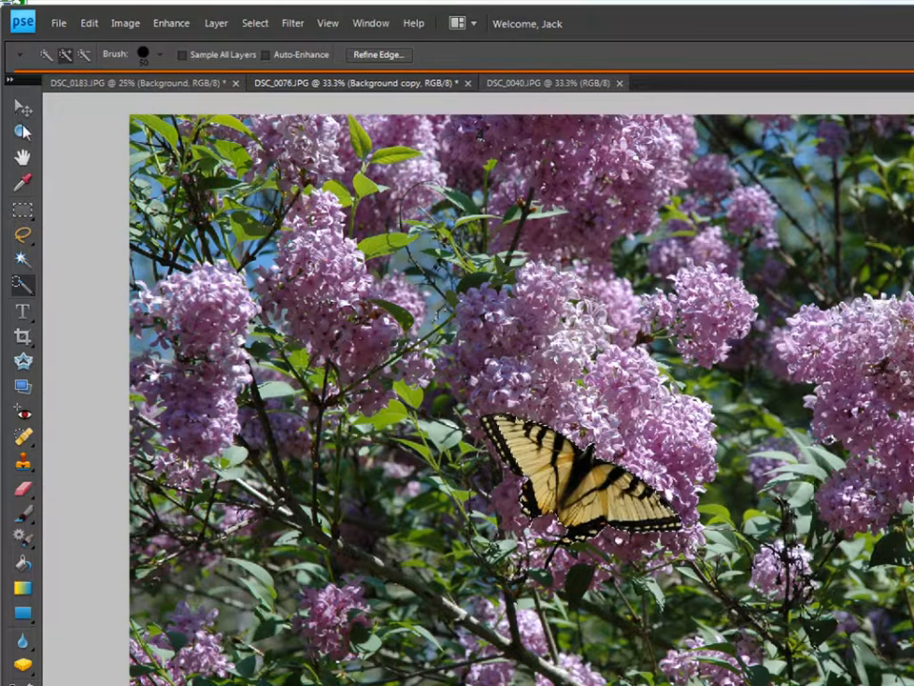
Step: Zoom in close around the butterfly
left_click(22, 131)
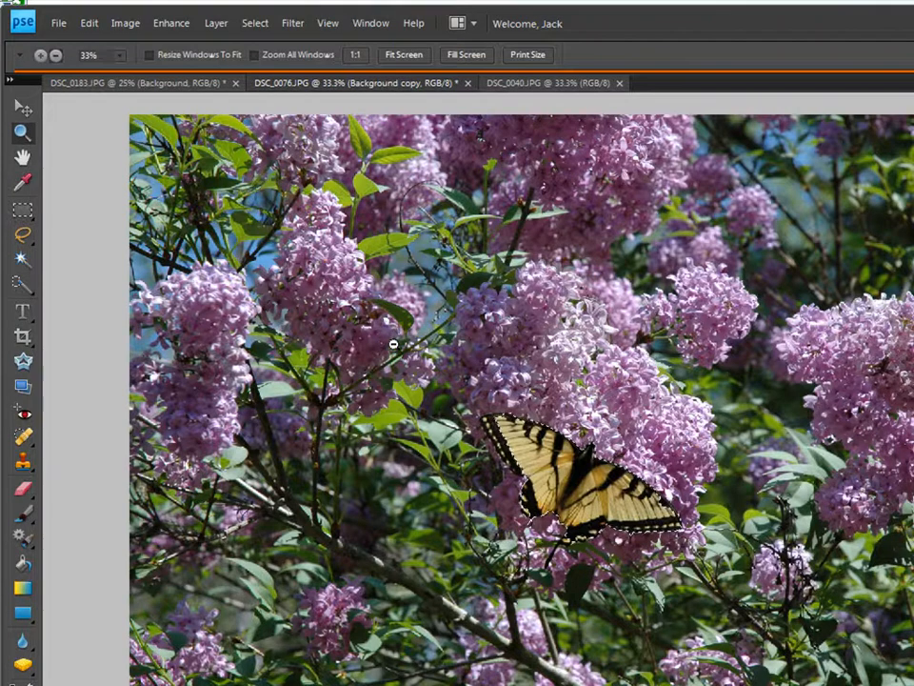
left_click(728, 603, "alt")
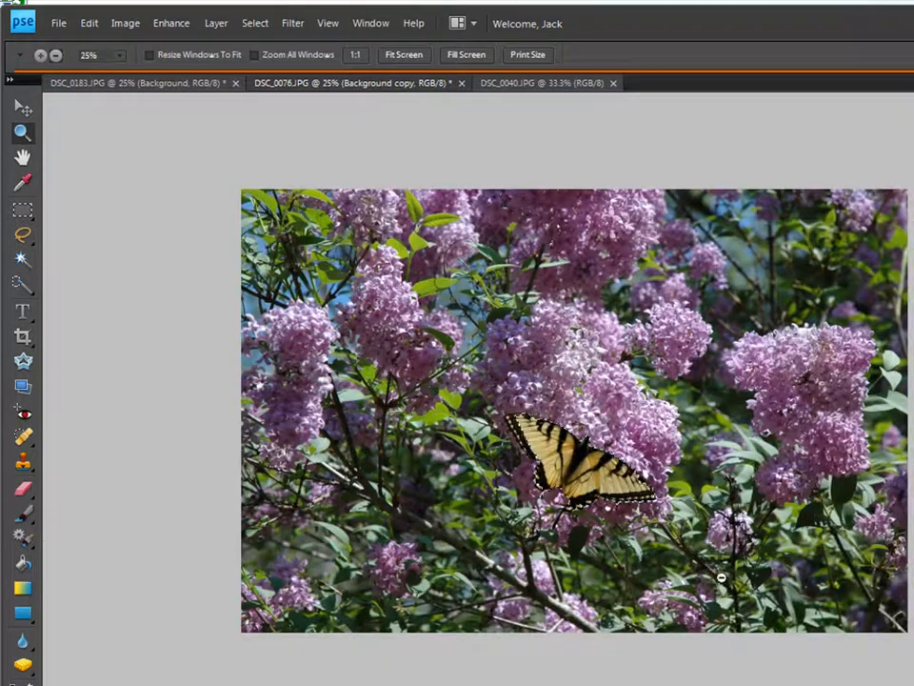
left_click(40, 55)
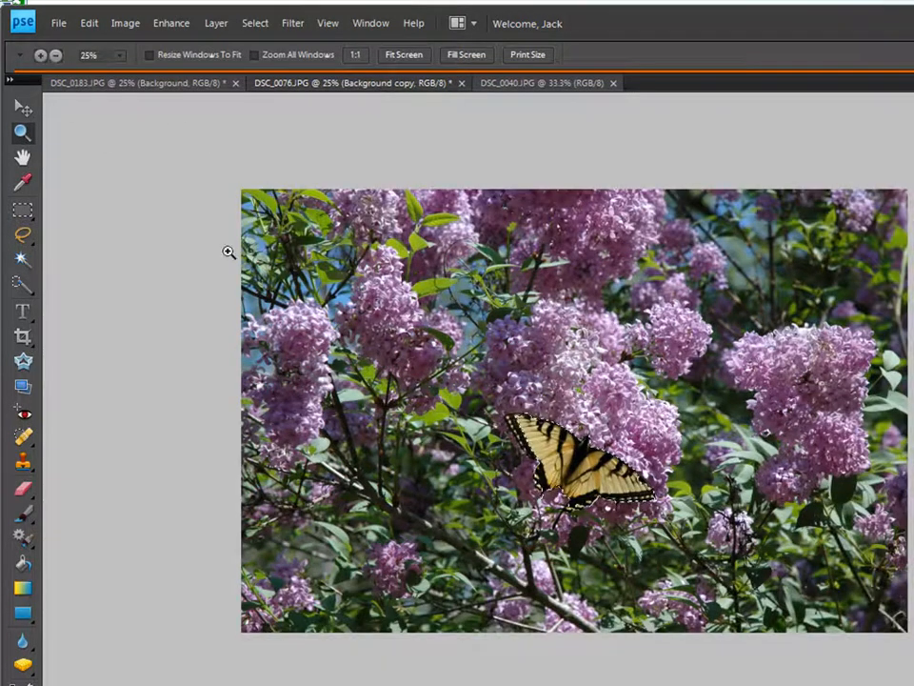
left_click_drag(484, 364, 683, 555)
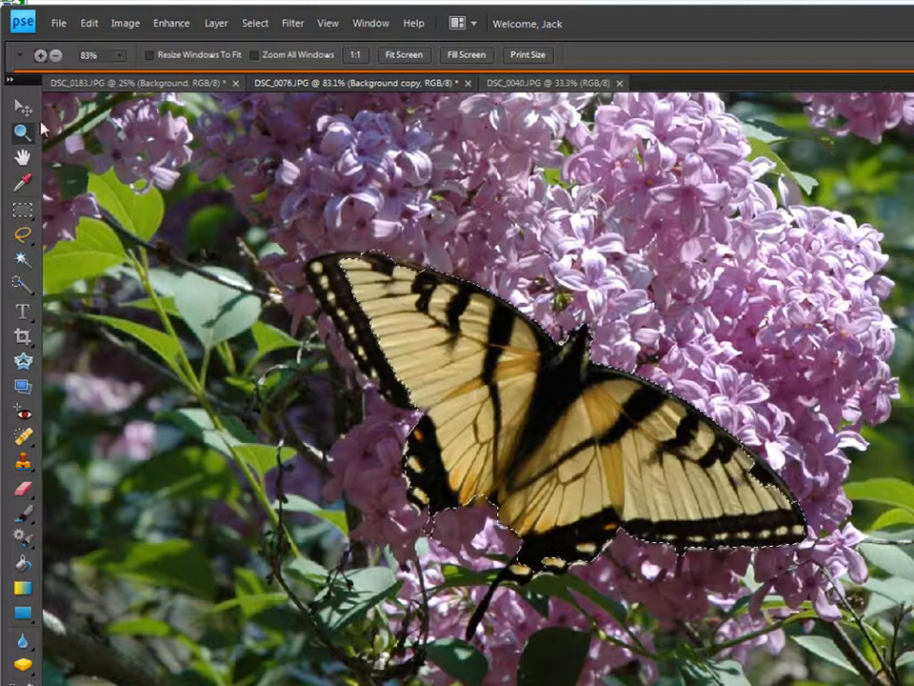
Step: Refine the butterfly selection, copy it to Layer 1, and reload its outline as a selection
left_click(21, 284)
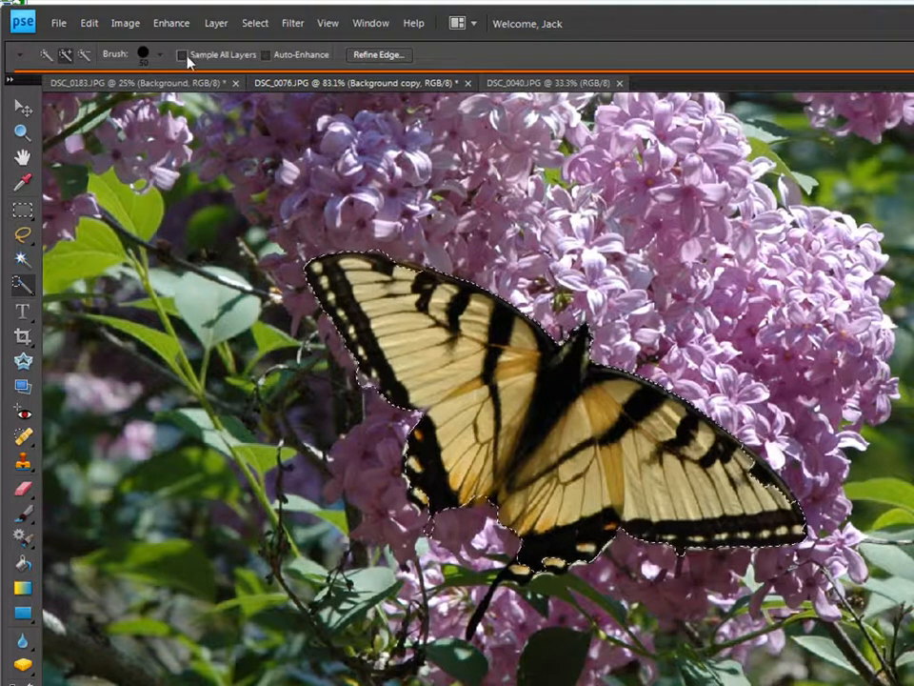
left_click(84, 54)
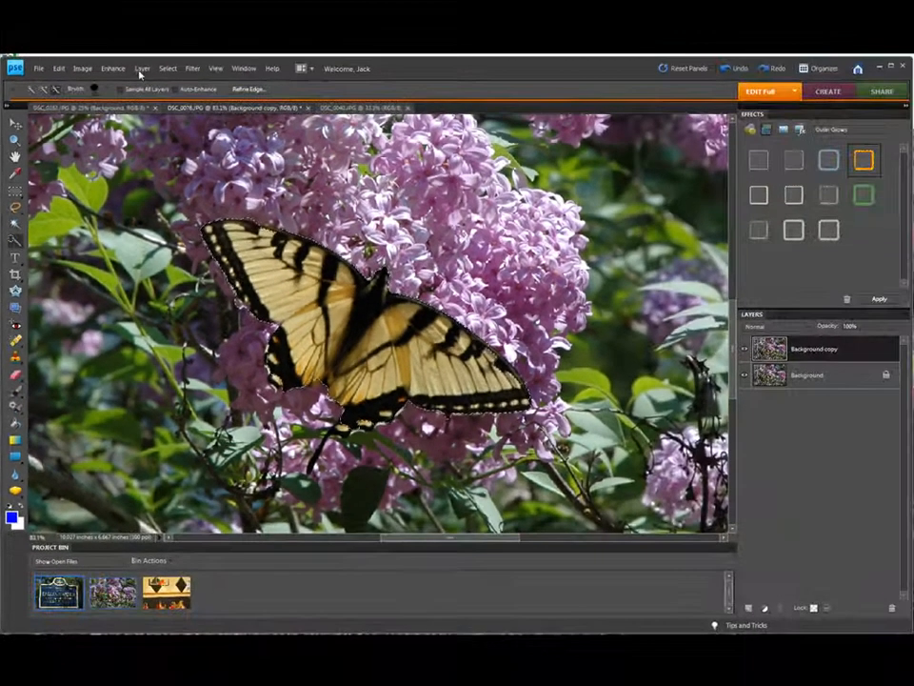
left_click(216, 23)
mouse_move(162, 82)
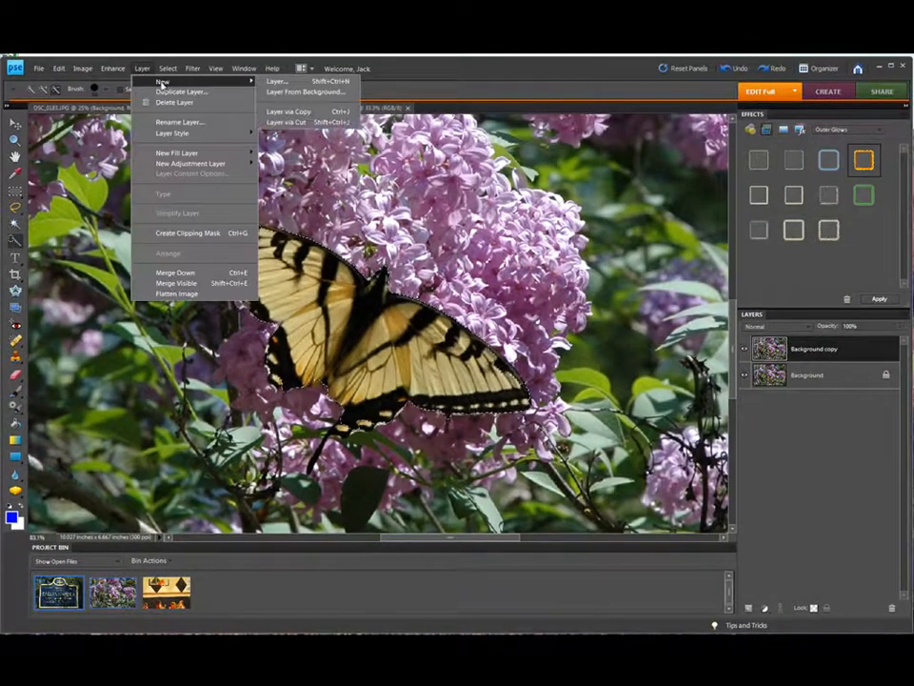
left_click(282, 111)
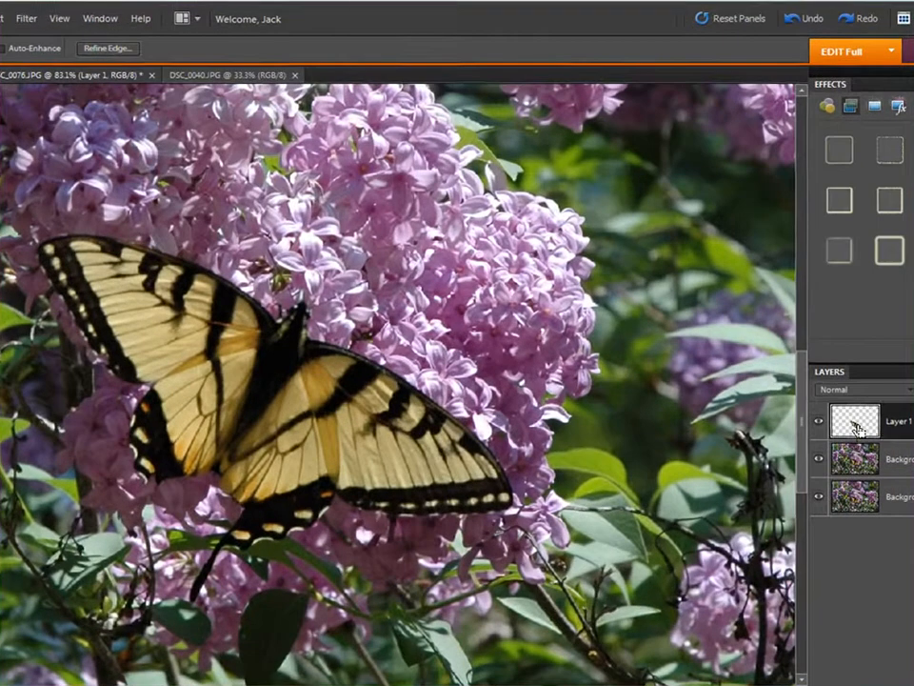
left_click(855, 428, "ctrl")
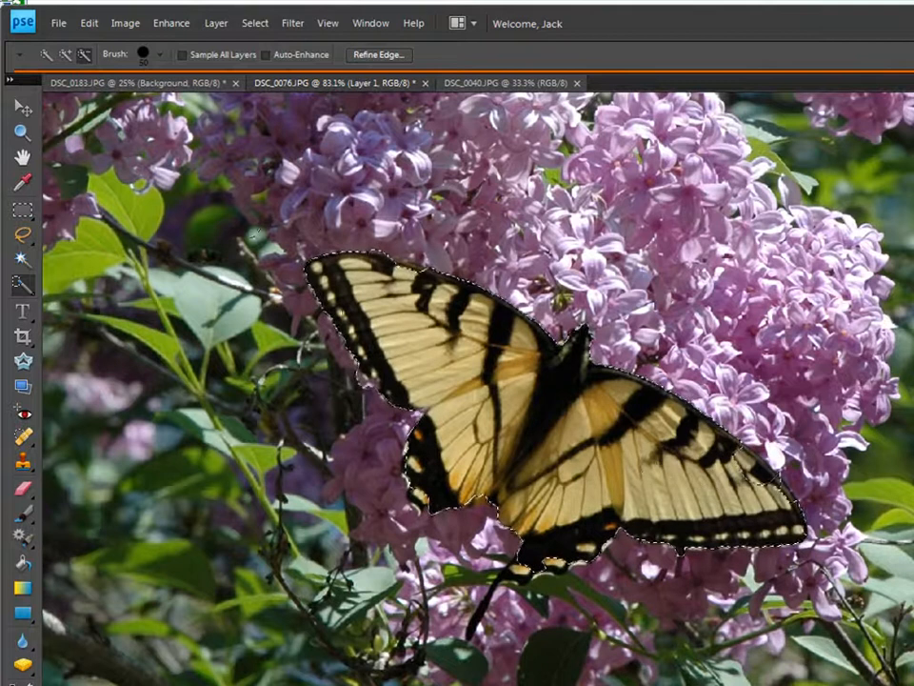
left_click(64, 59)
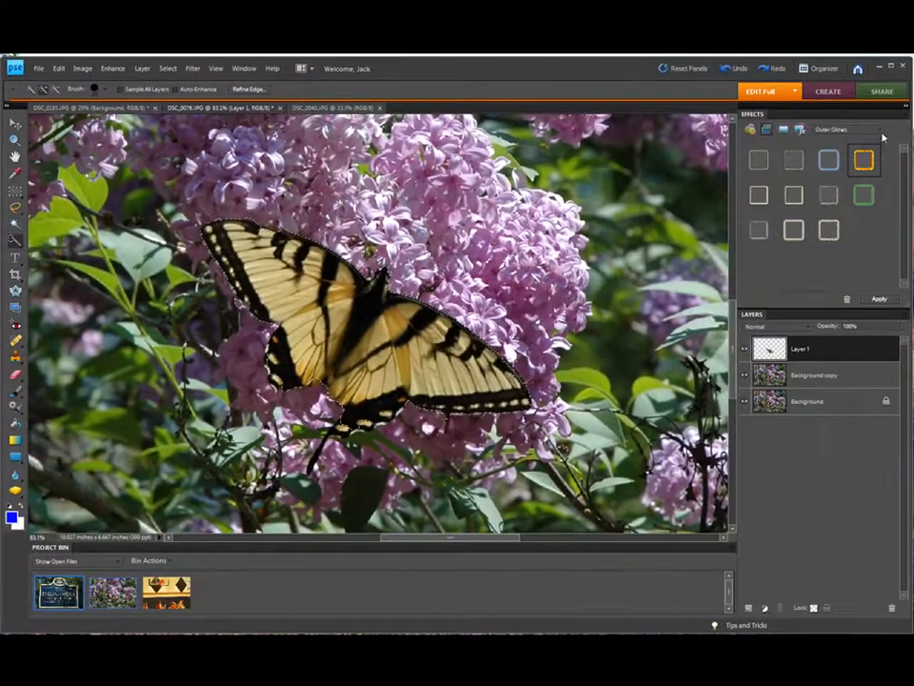
Step: Try a grainy and then a blue Inner Glows preset on the butterfly
left_click(869, 129)
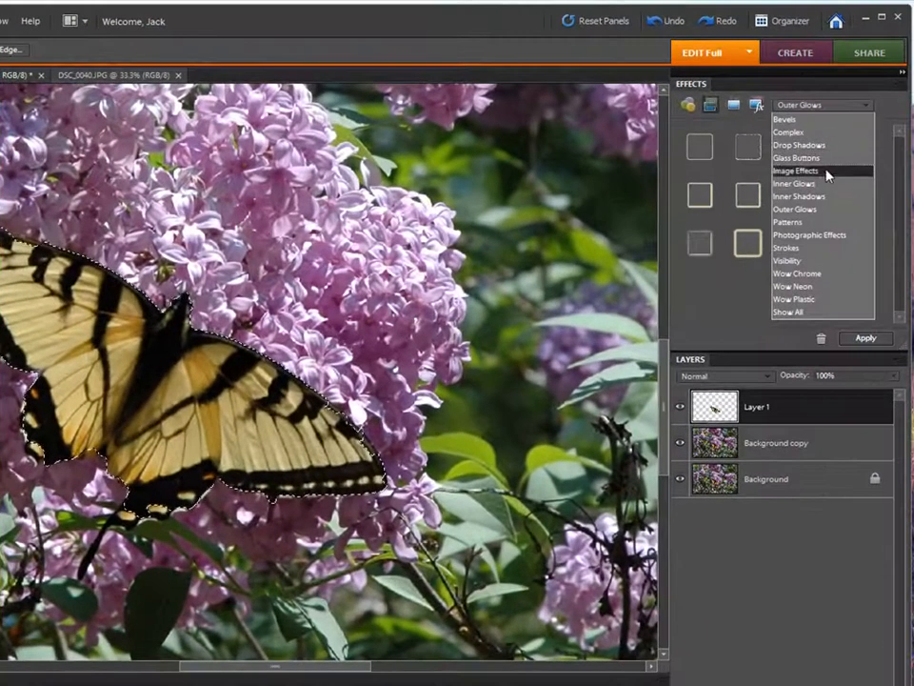
left_click(819, 183)
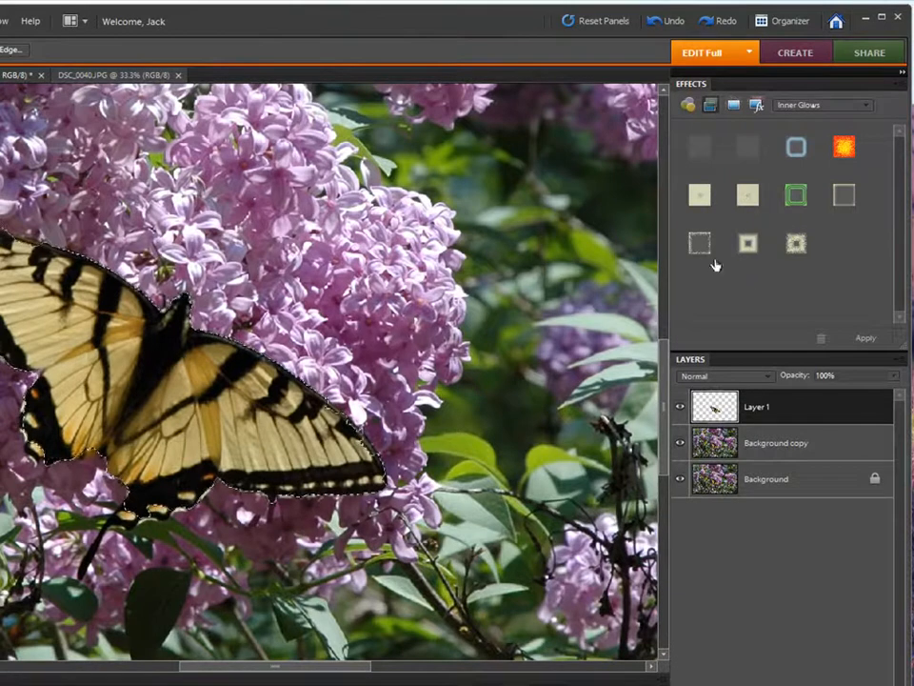
left_click(702, 249)
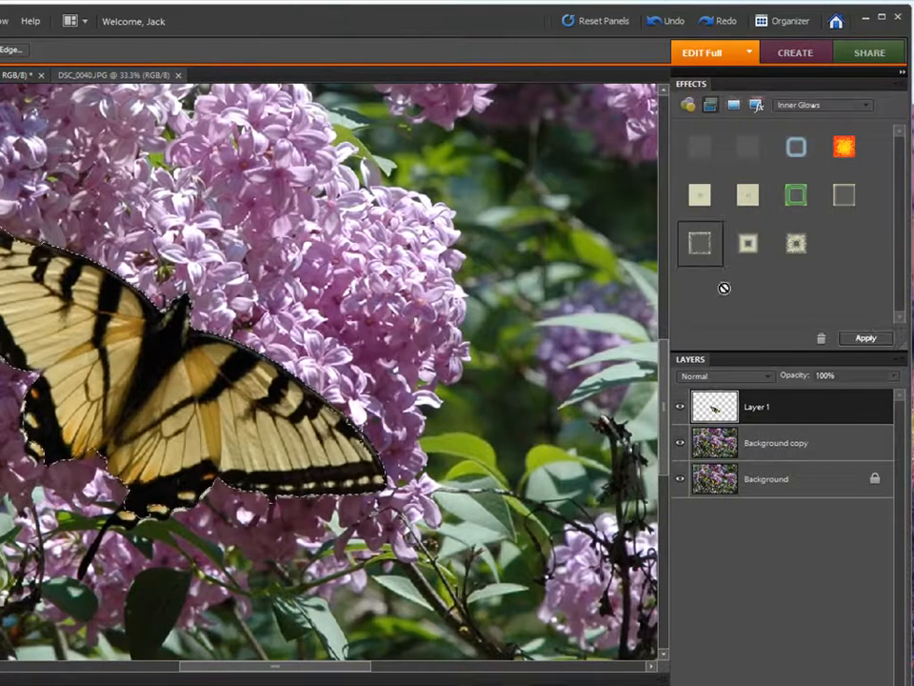
left_click(850, 340)
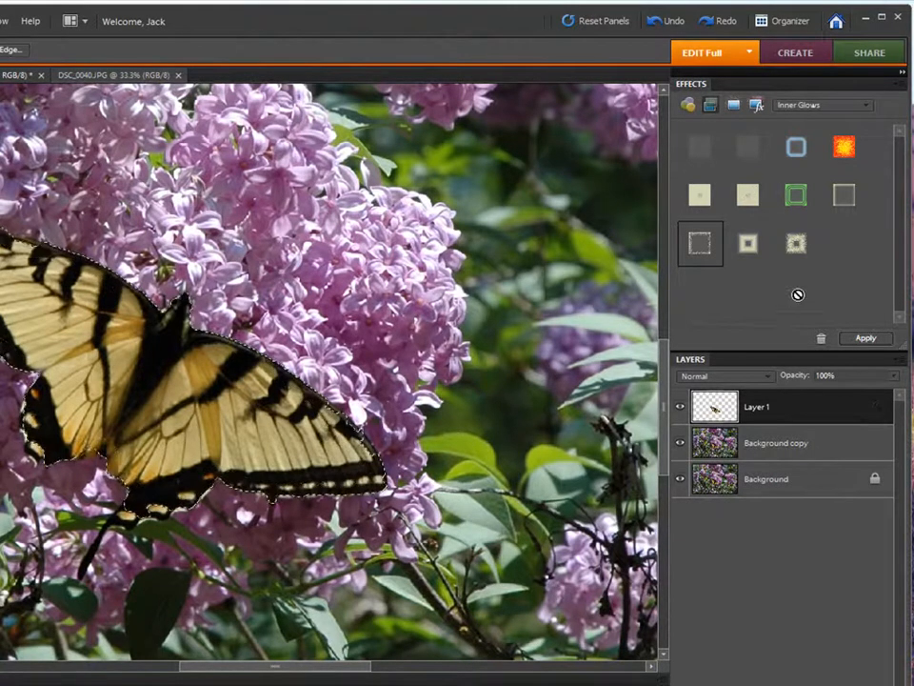
left_click(800, 149)
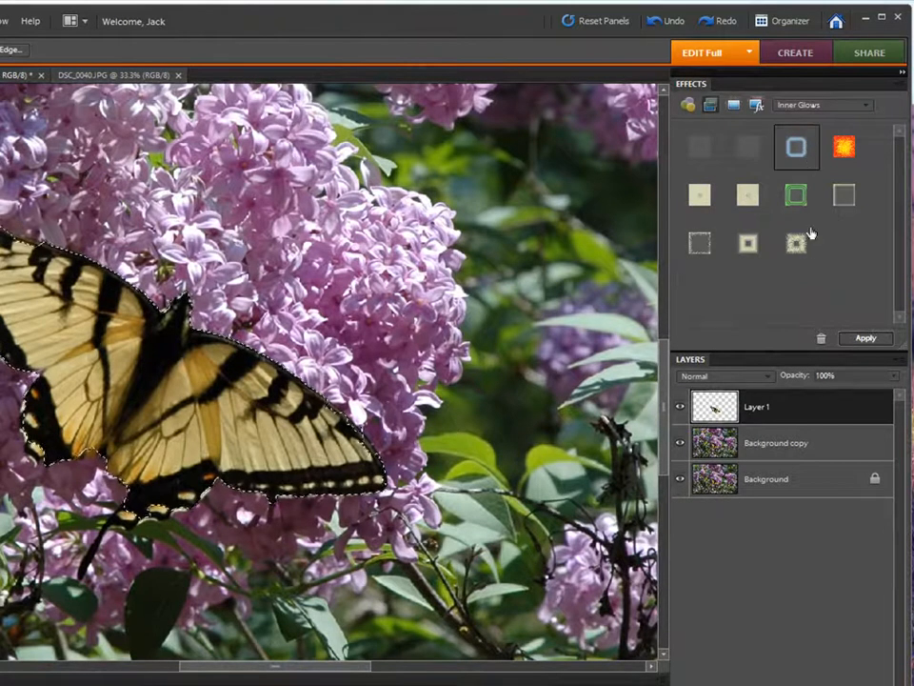
left_click(866, 338)
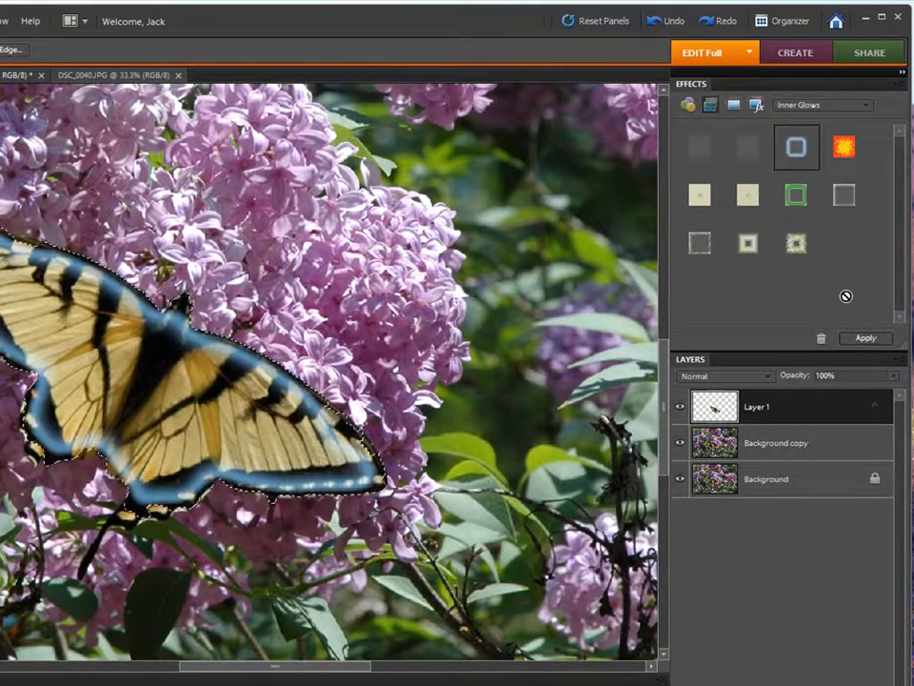
Step: Apply a soft Drop Shadows preset to the butterfly, then undo it
left_click(868, 107)
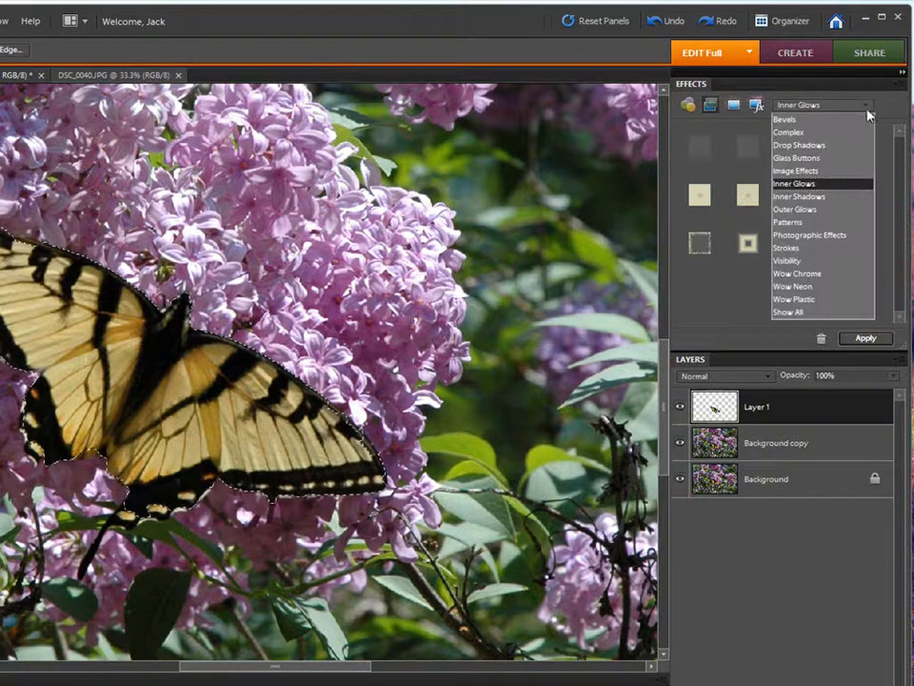
left_click(819, 146)
left_click(796, 152)
left_click(862, 338)
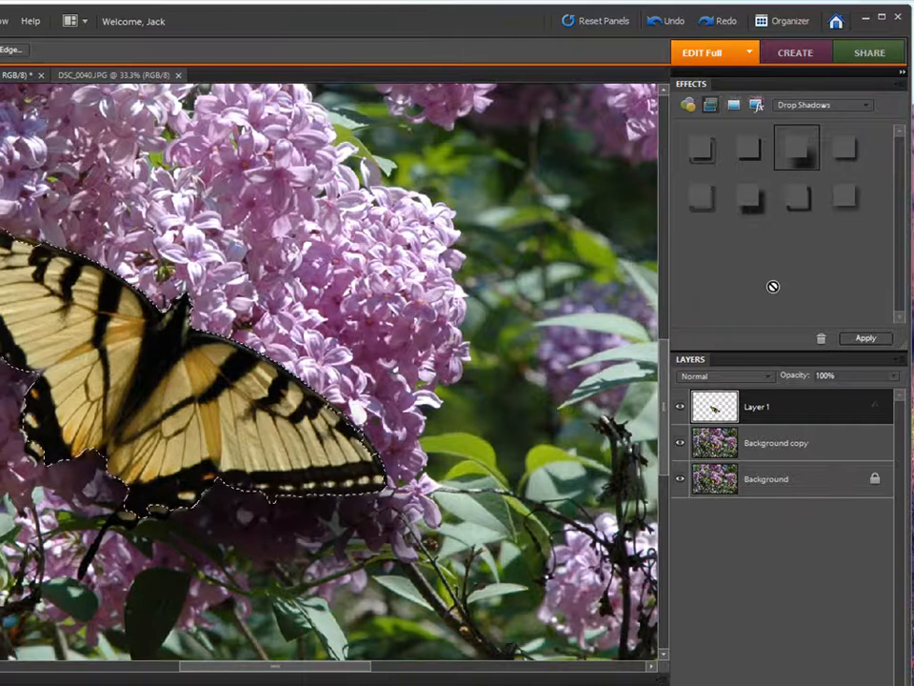
key("ctrl+z")
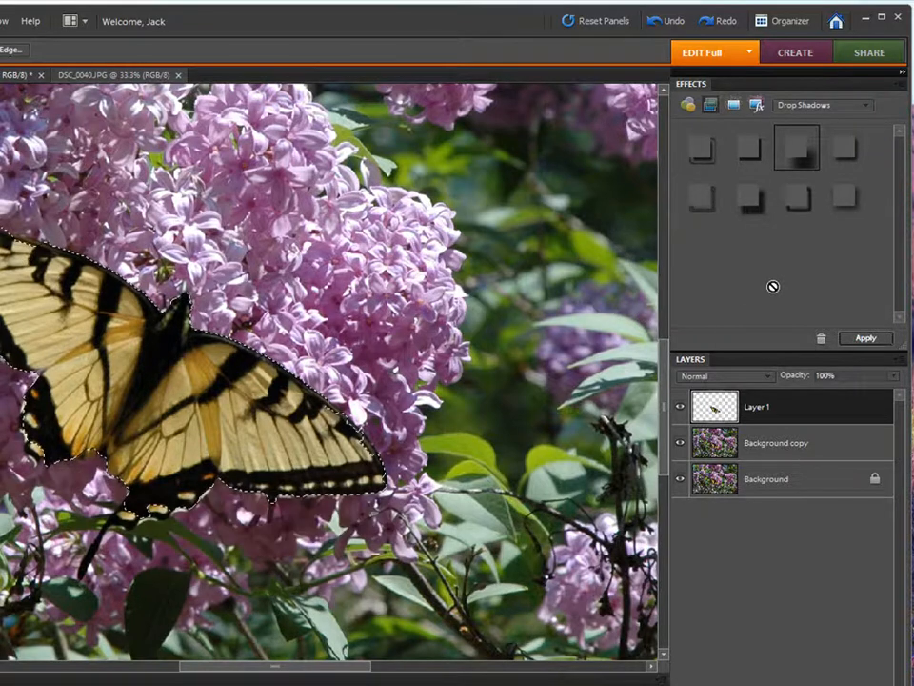
Step: Apply the pale Outer Glows preset around the butterfly
left_click(865, 107)
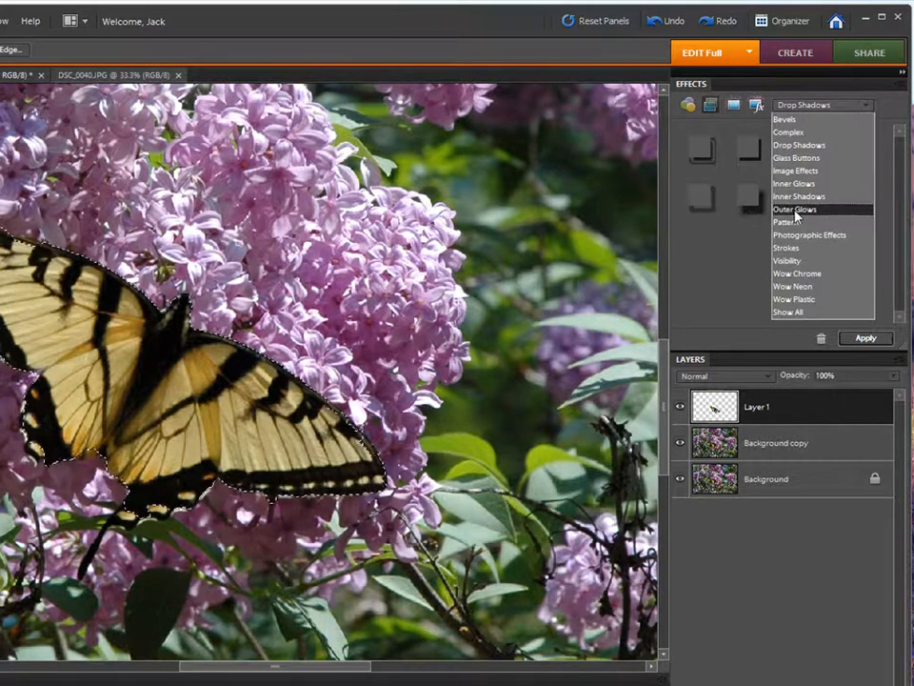
left_click(795, 208)
left_click_drag(796, 250, 806, 319)
left_click(865, 339)
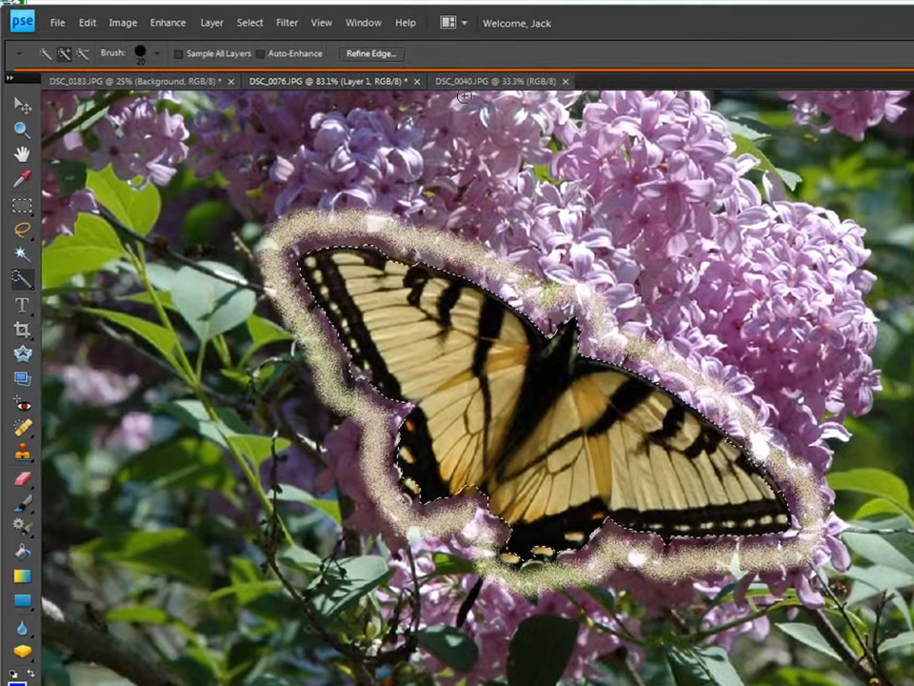
Step: Clear the selection around the butterfly and set the Zoom tool to zoom out
left_click(248, 23)
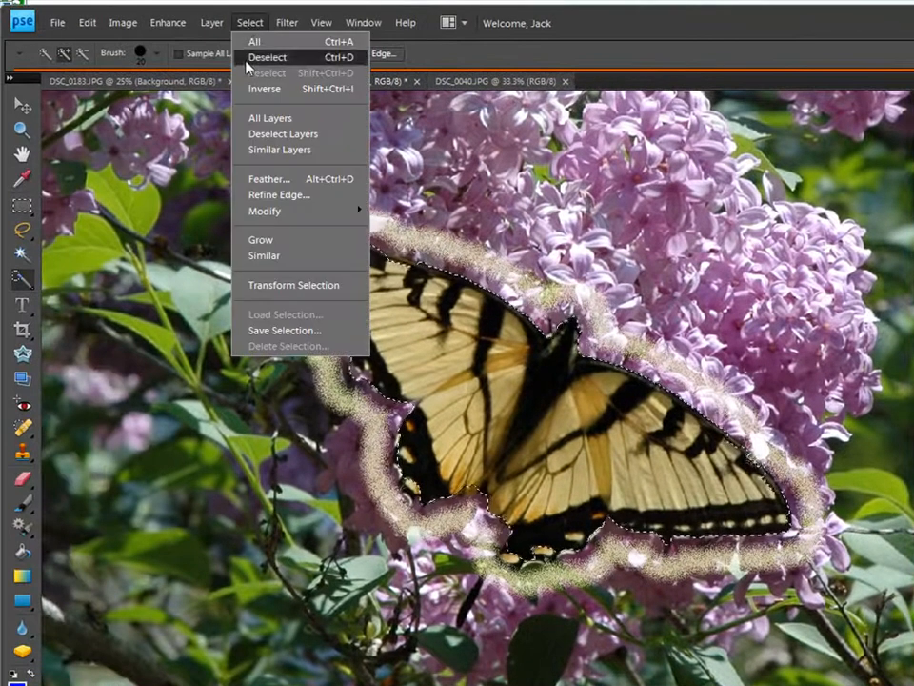
left_click(247, 58)
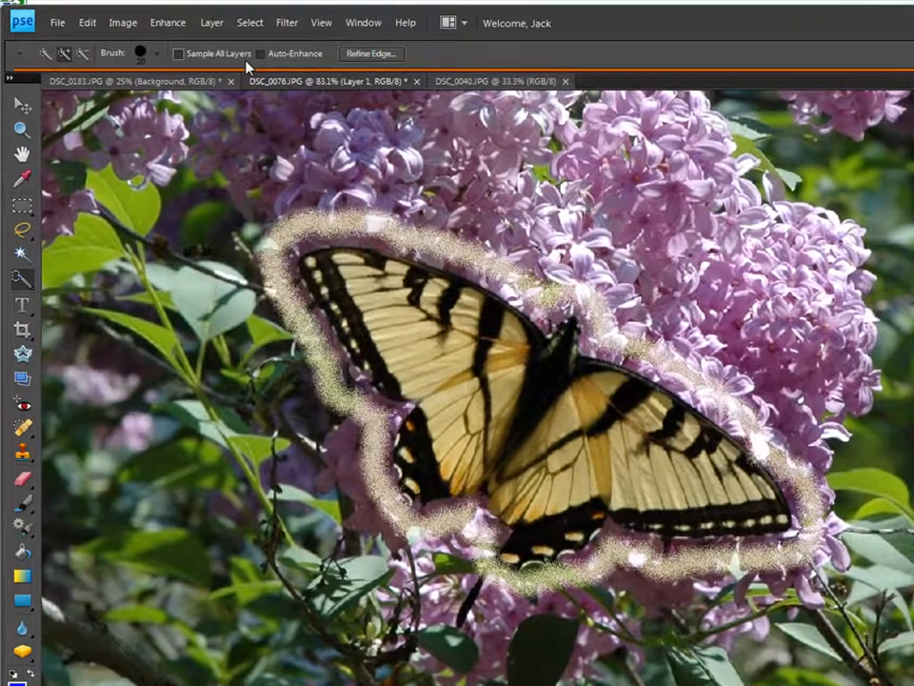
left_click(21, 130)
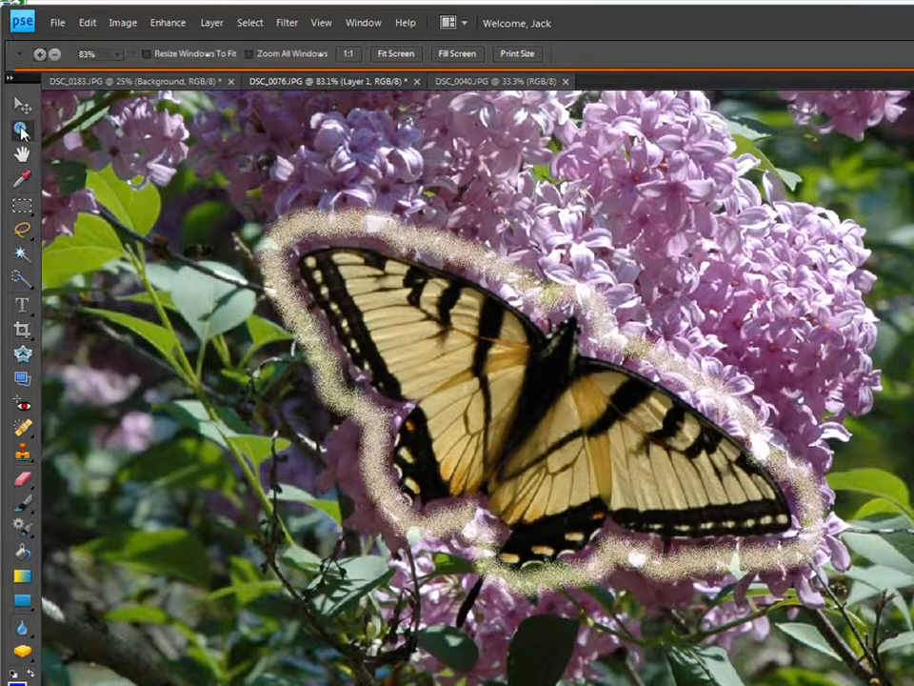
left_click(55, 54)
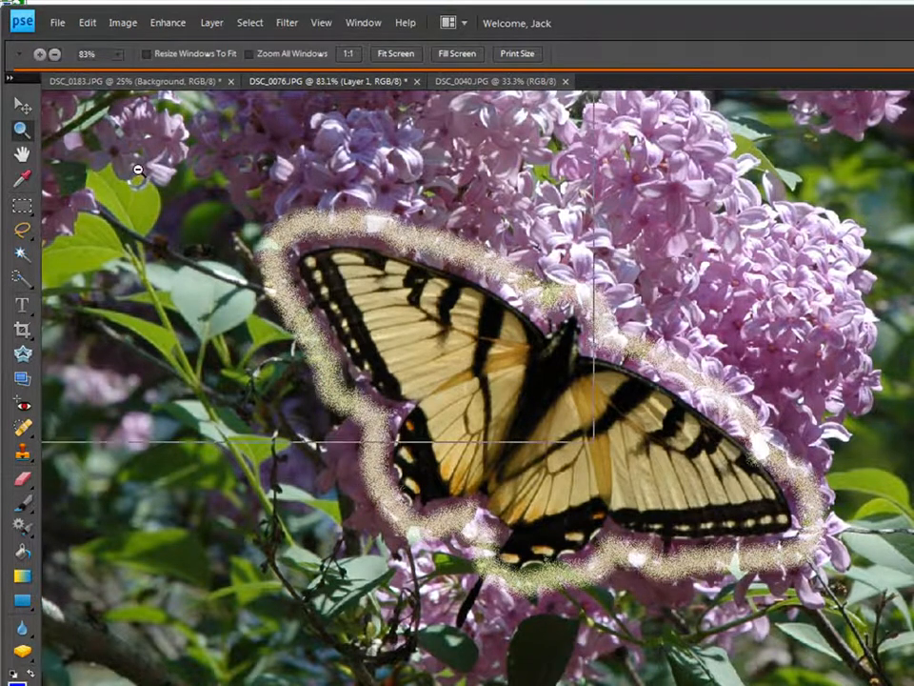
Step: Zoom out to 25% and lower Layer 1's opacity to about 71%
left_click(138, 170)
left_click(138, 169)
left_click(514, 323)
left_click(565, 405)
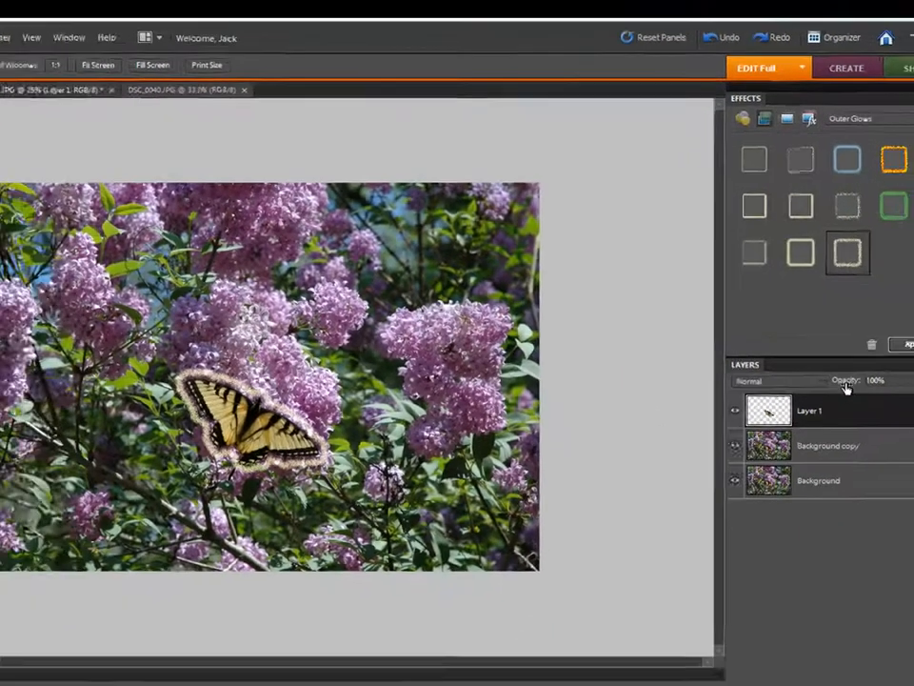
left_click_drag(857, 419, 838, 418)
left_click_drag(813, 330, 814, 334)
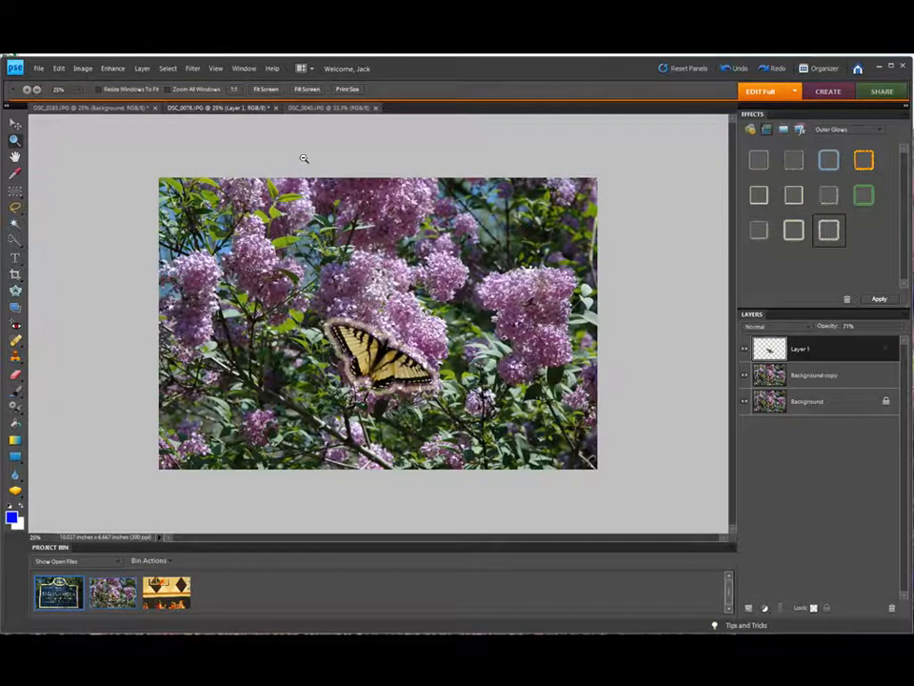
Step: Switch to DSC_0040.JPG and duplicate its Background into Layer 1 with Ctrl+J
left_click(323, 108)
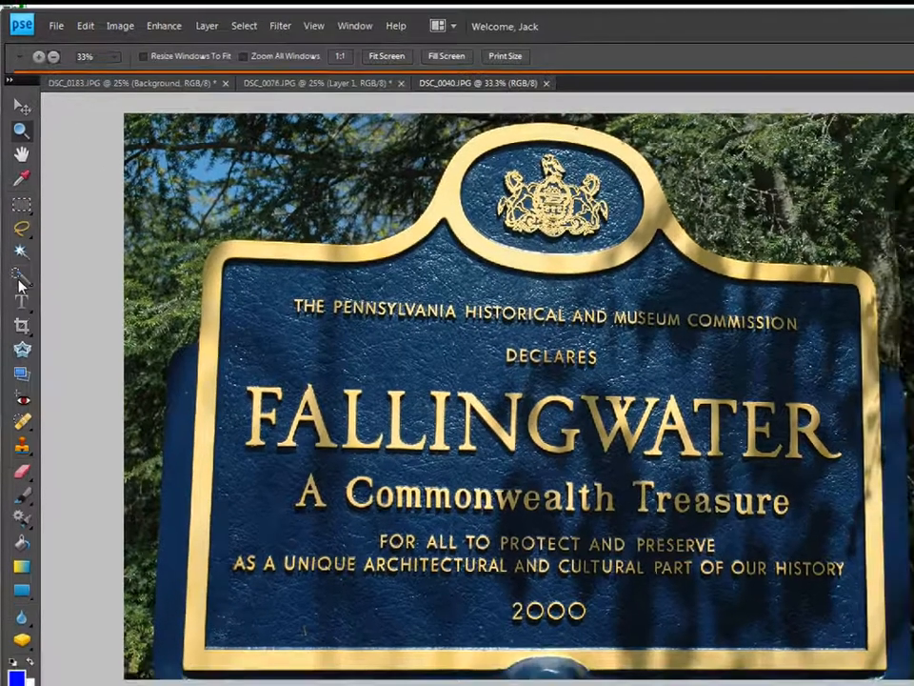
left_click(20, 284)
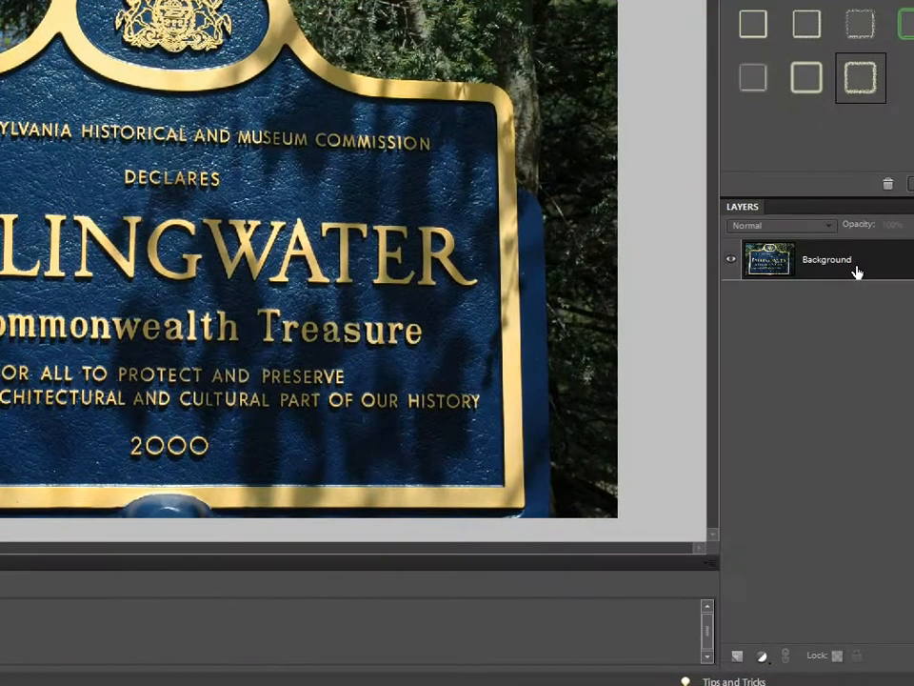
key("ctrl+j")
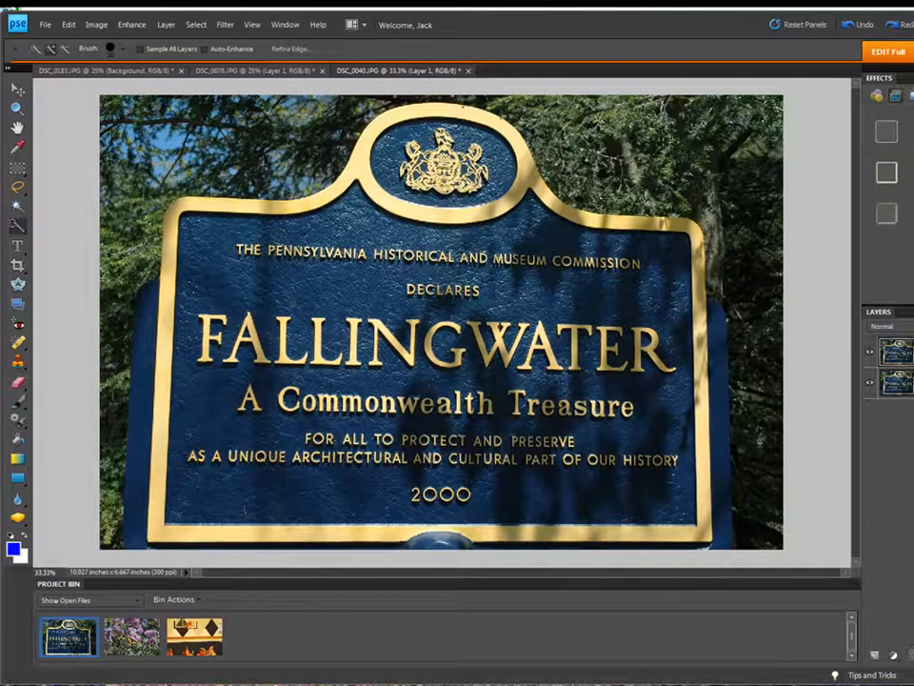
Step: Paint a Quick Selection over the whole Fallingwater sign, including its gold frame
left_click(369, 253)
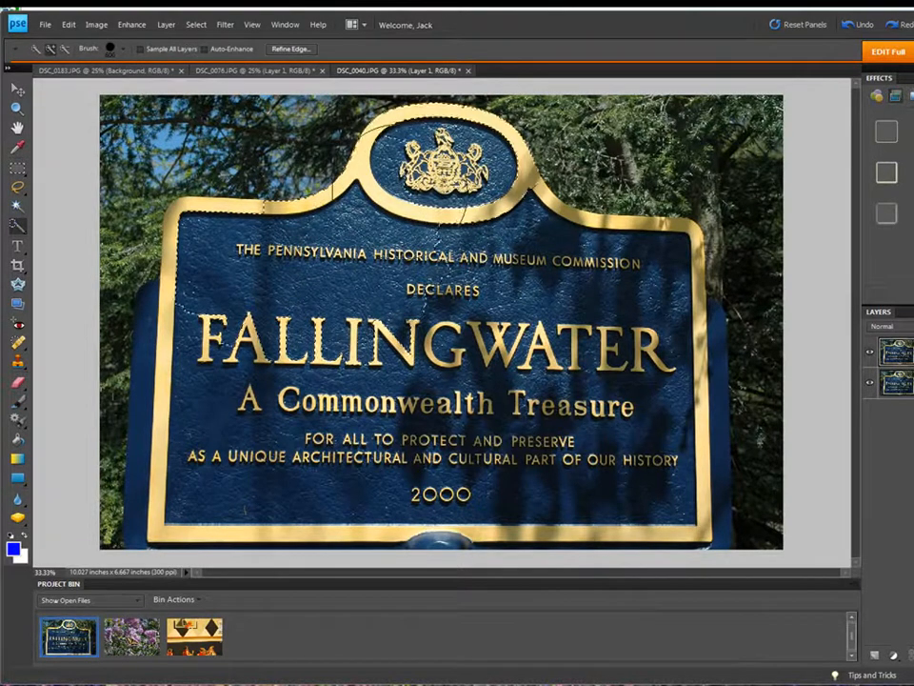
left_click(536, 271)
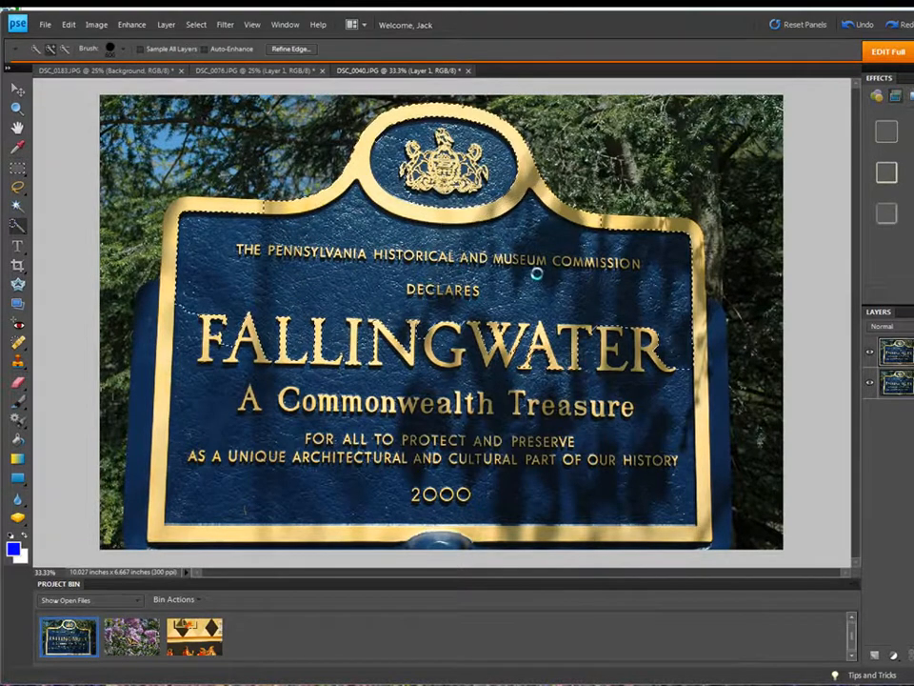
left_click(603, 301)
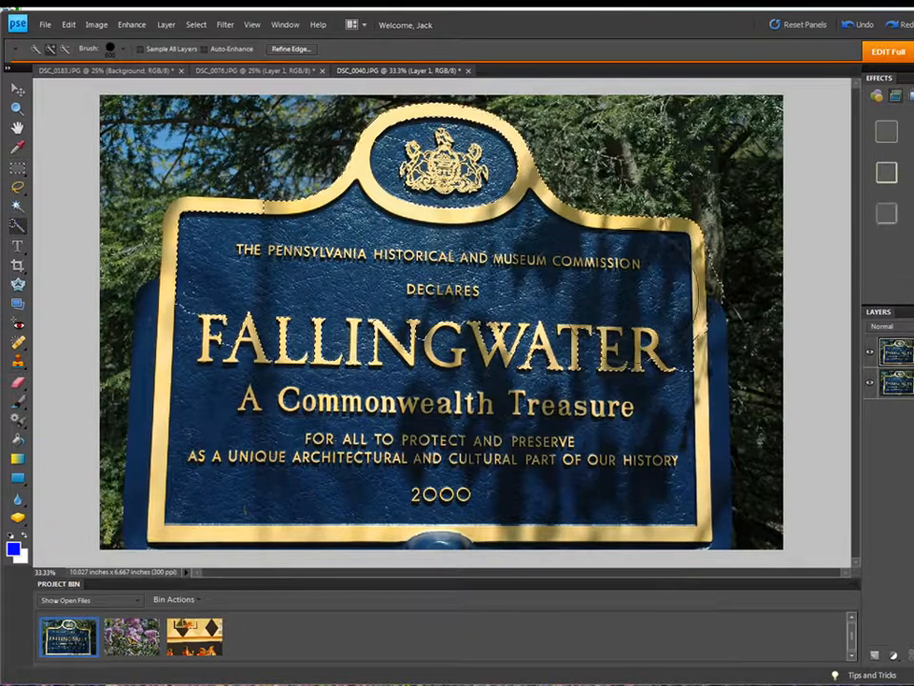
left_click(642, 403)
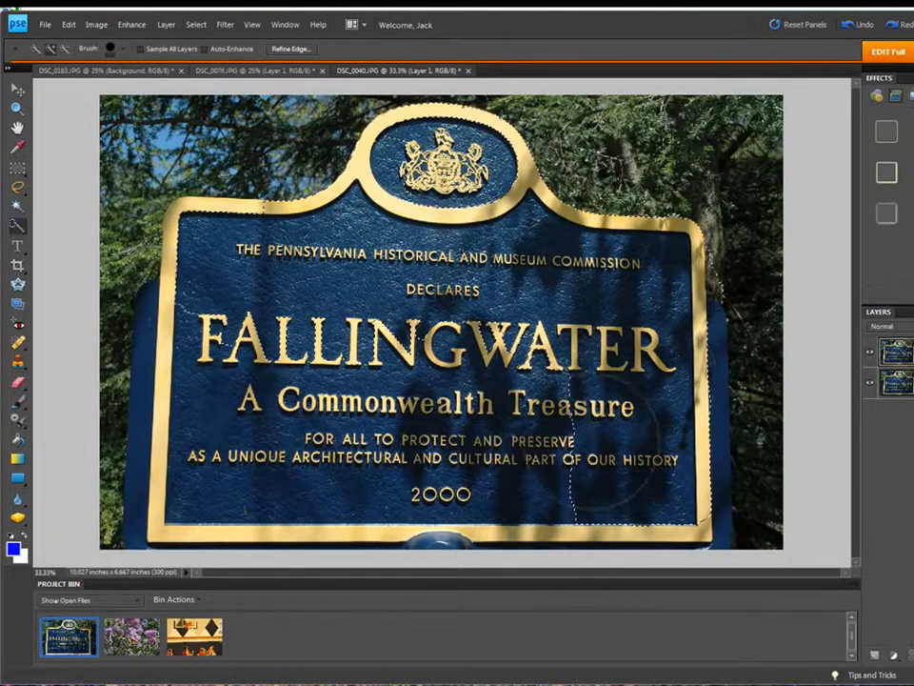
left_click(626, 496)
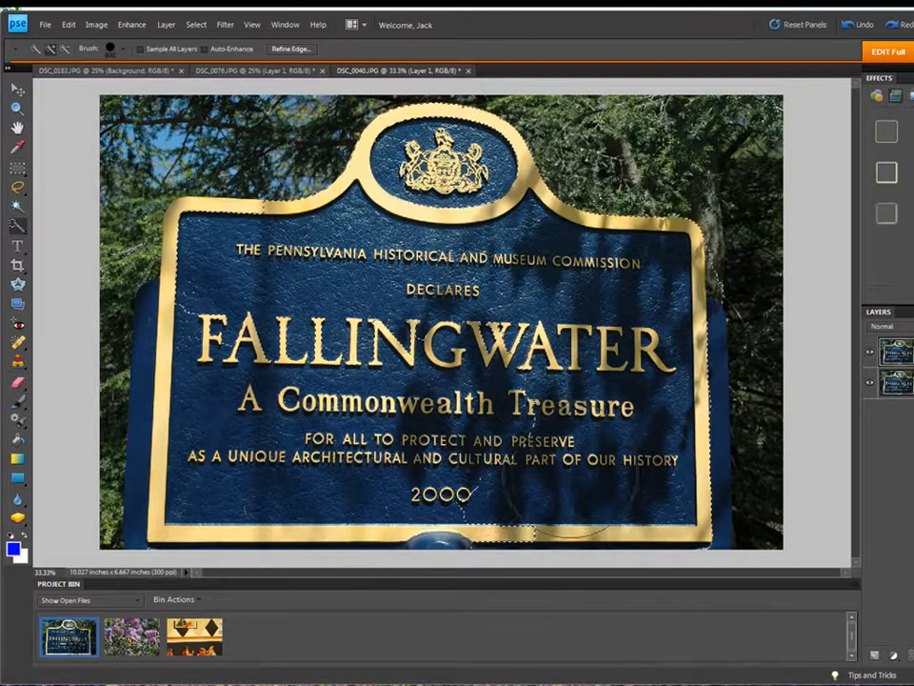
left_click(473, 481)
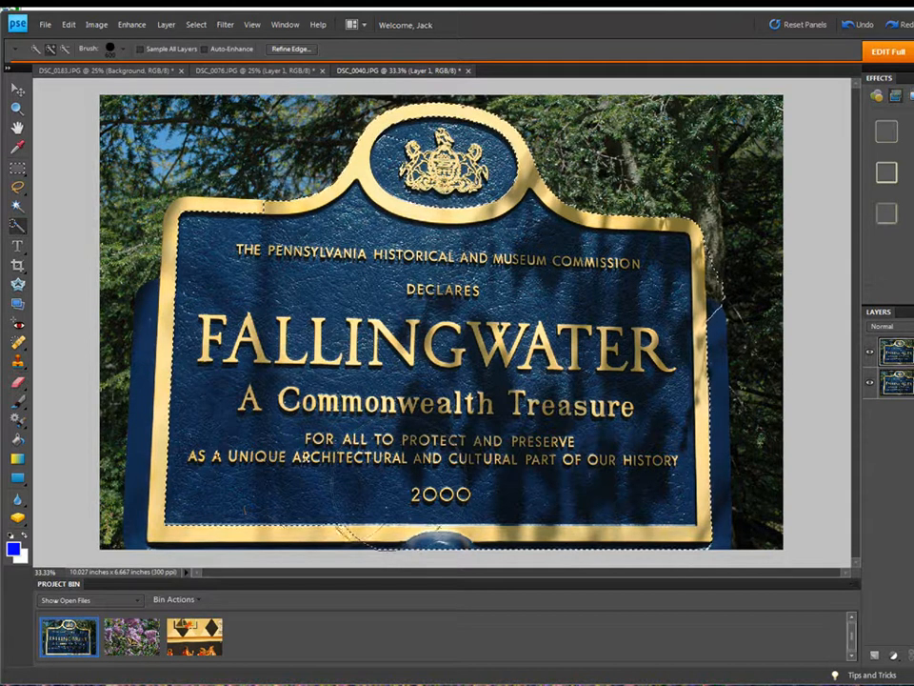
left_click(213, 487)
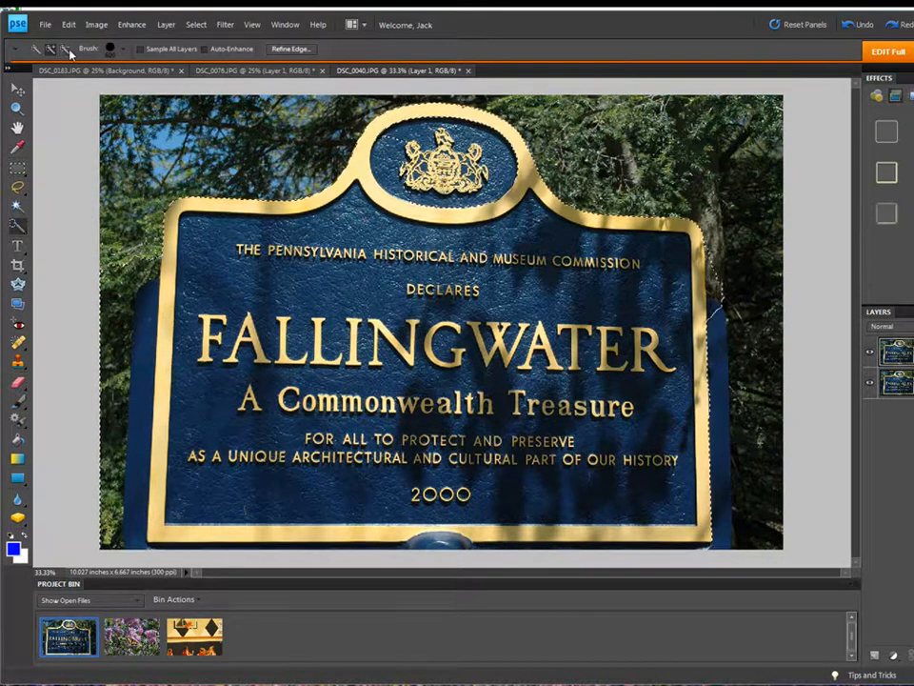
Step: Subtract the stray tree areas on the left from the sign selection
left_click(68, 52)
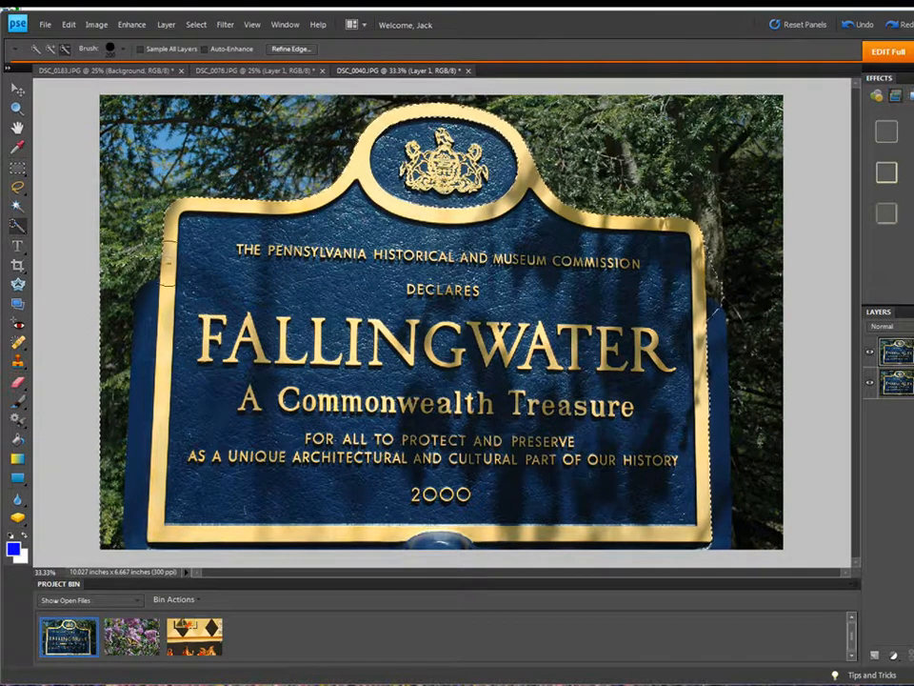
key("bracketleft")
left_click_drag(140, 256, 142, 325)
left_click_drag(132, 428, 114, 523)
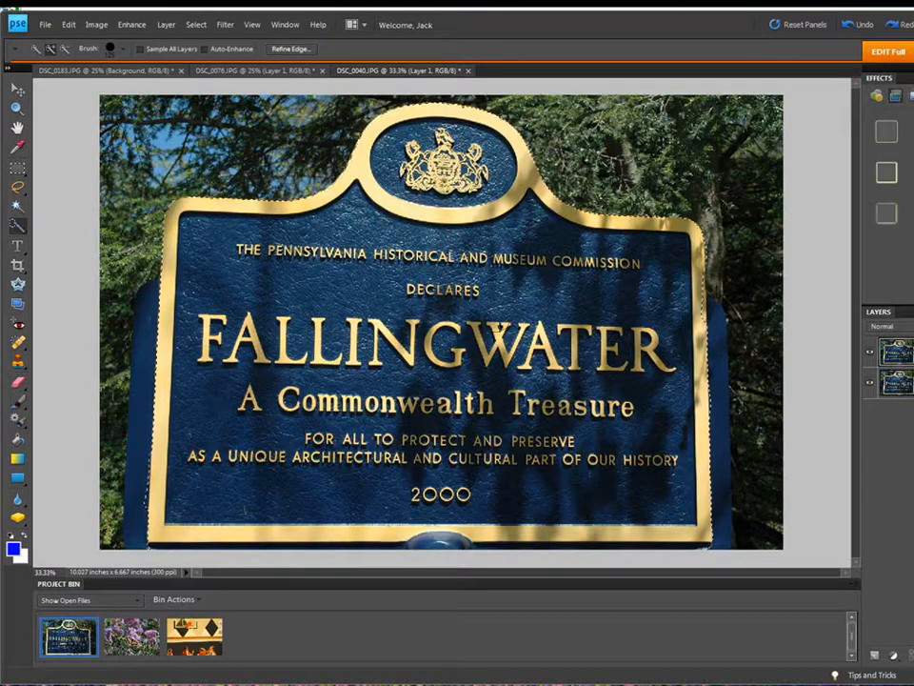
Step: Copy the selected sign onto Layer 2 and load its outline as a selection
left_click(166, 24)
mouse_move(276, 48)
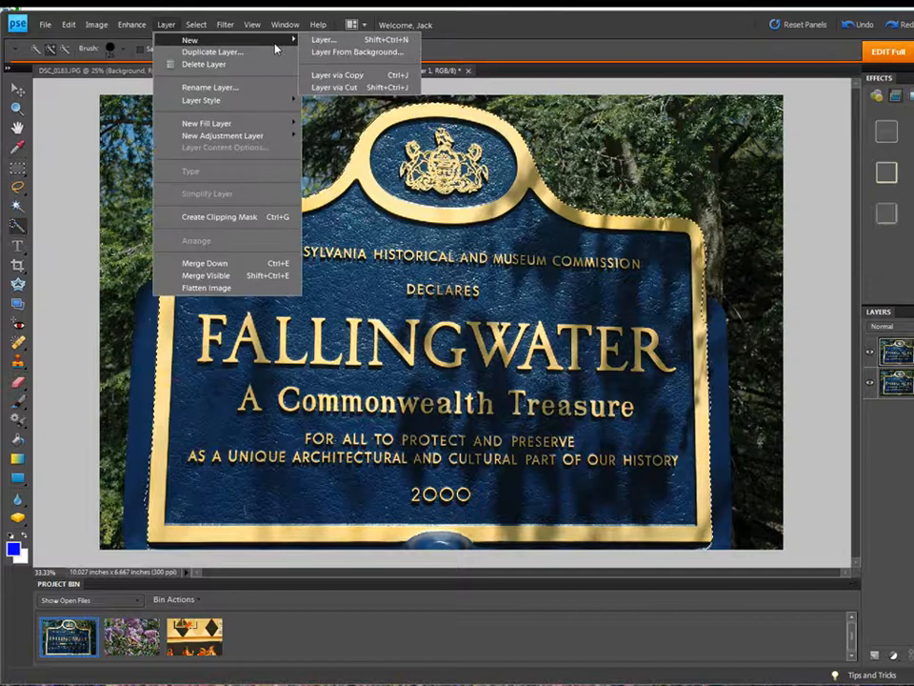
left_click(335, 75)
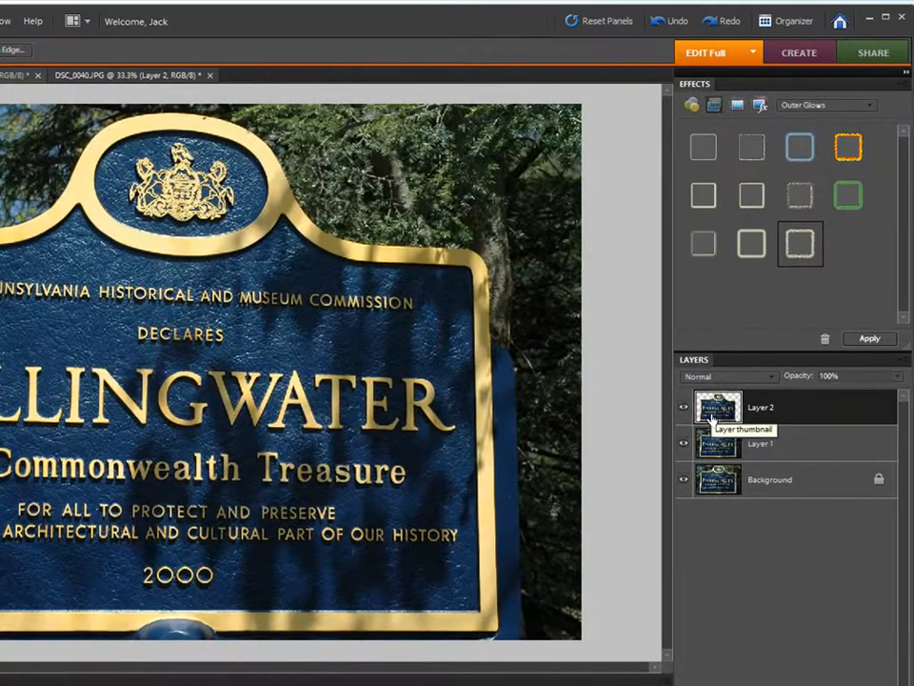
left_click(711, 417, "ctrl")
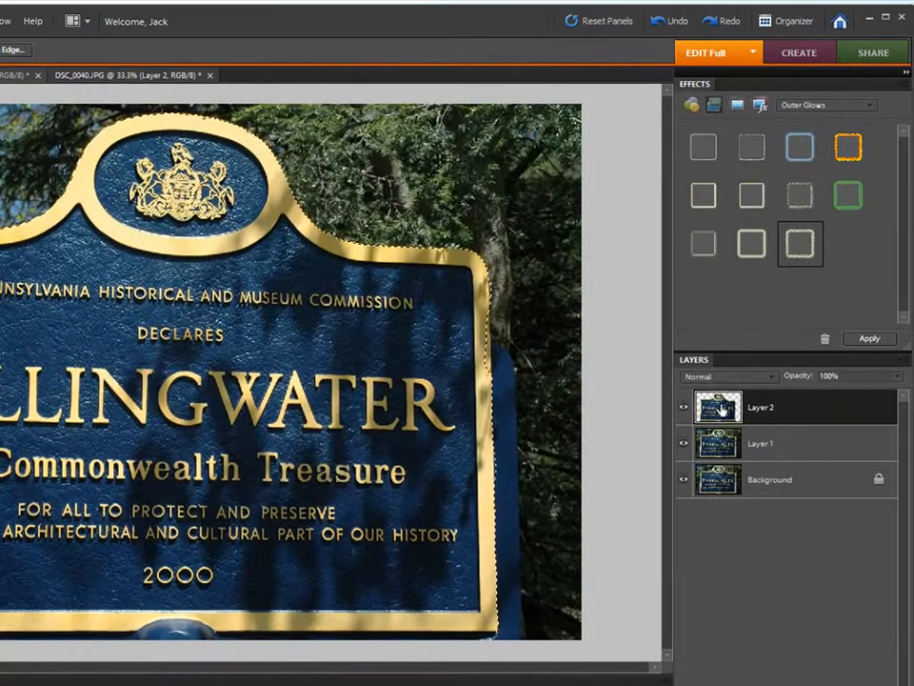
Step: Apply the green Outer Glow to the sign, then deselect
left_click(850, 197)
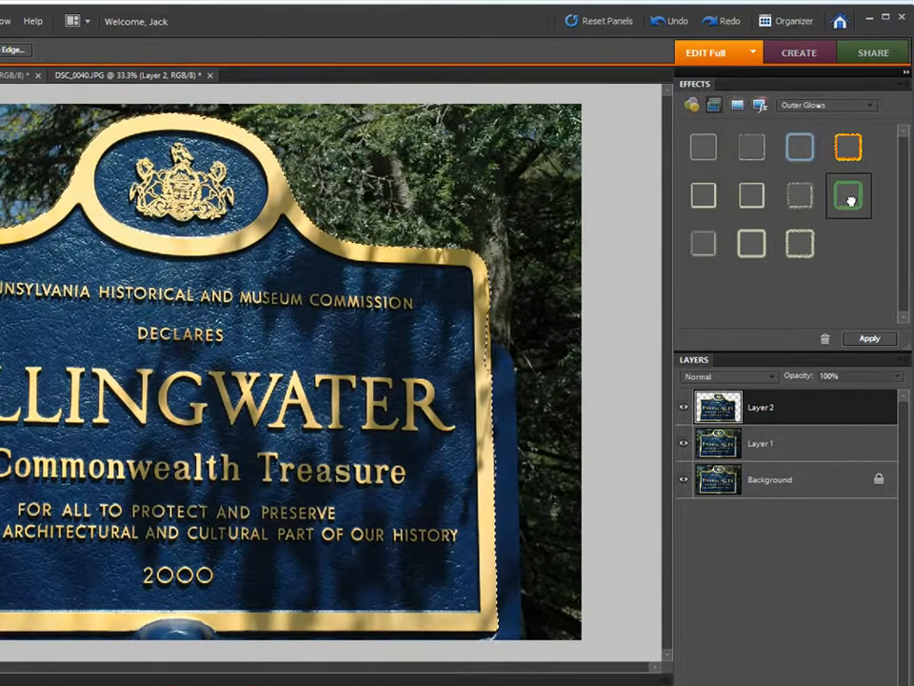
left_click(867, 339)
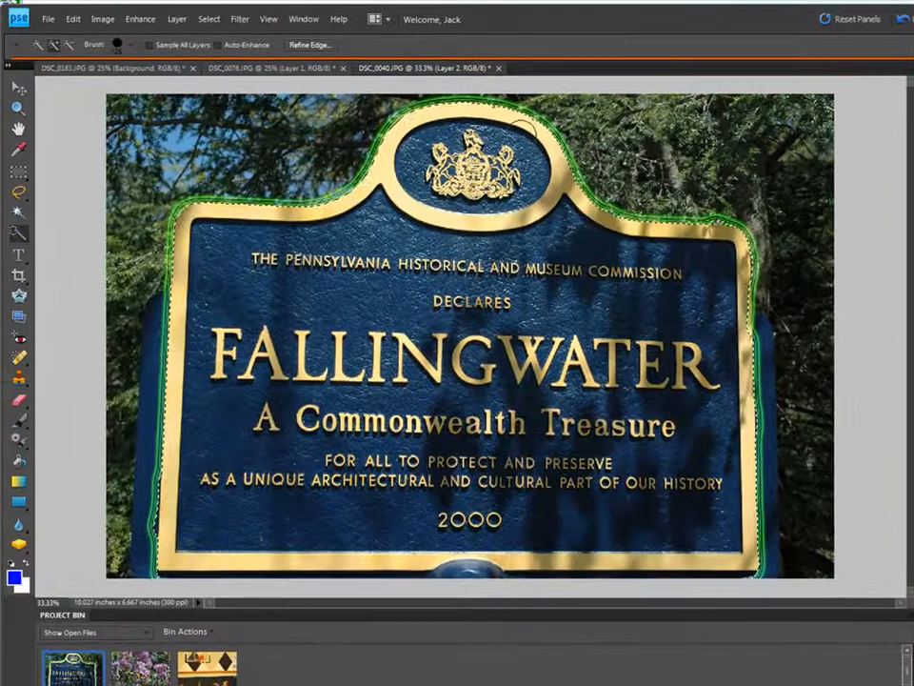
left_click(211, 19)
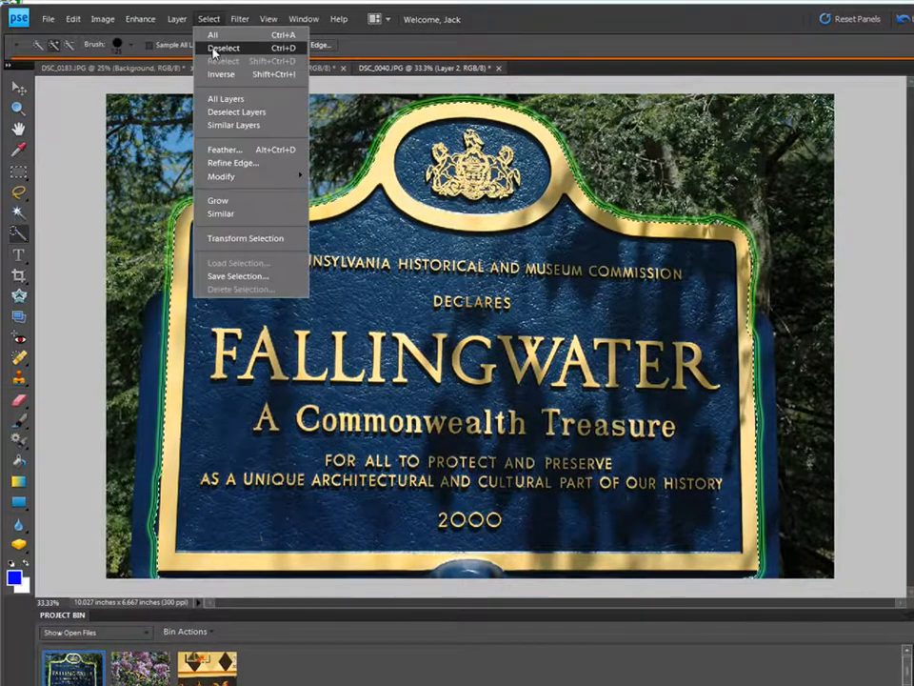
left_click(213, 48)
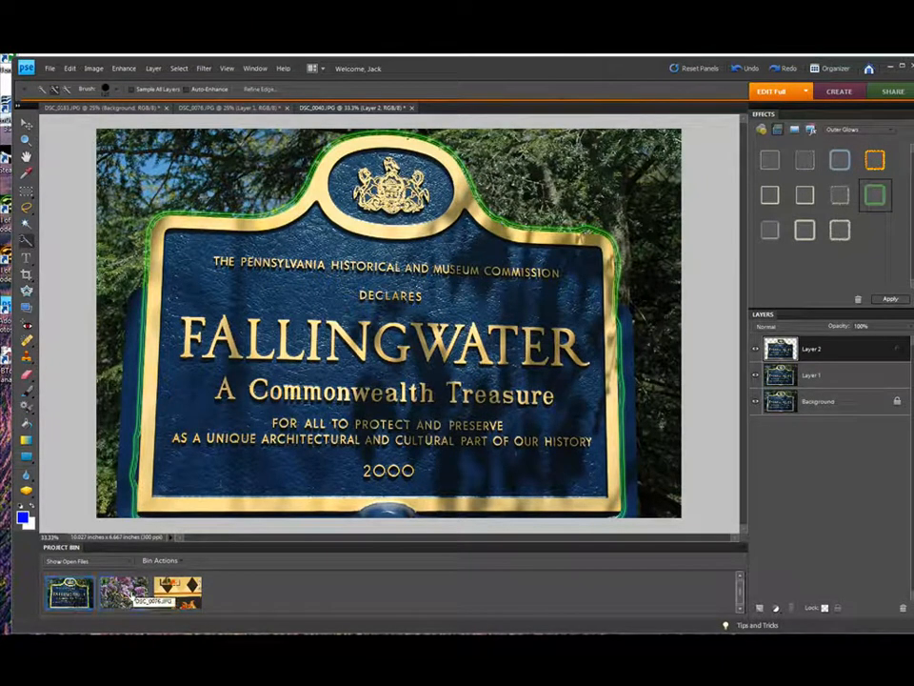
left_click(224, 108)
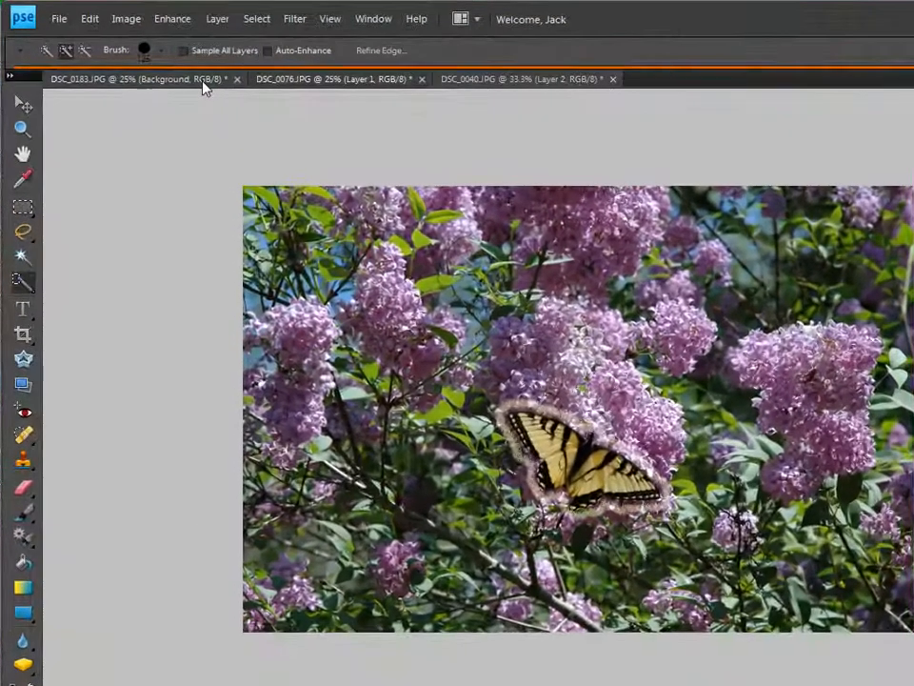
left_click(198, 90)
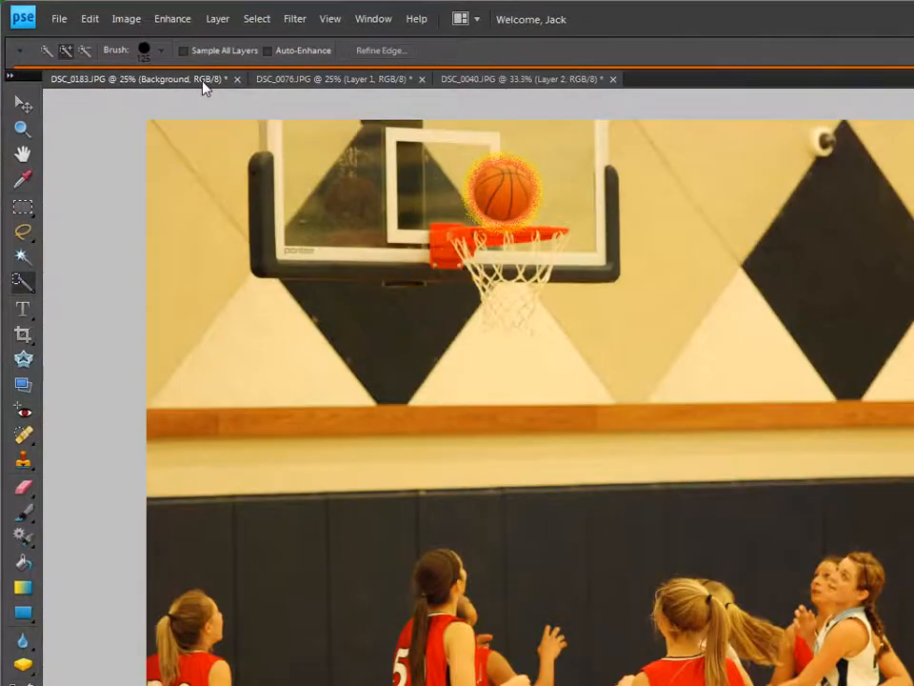
left_click(490, 80)
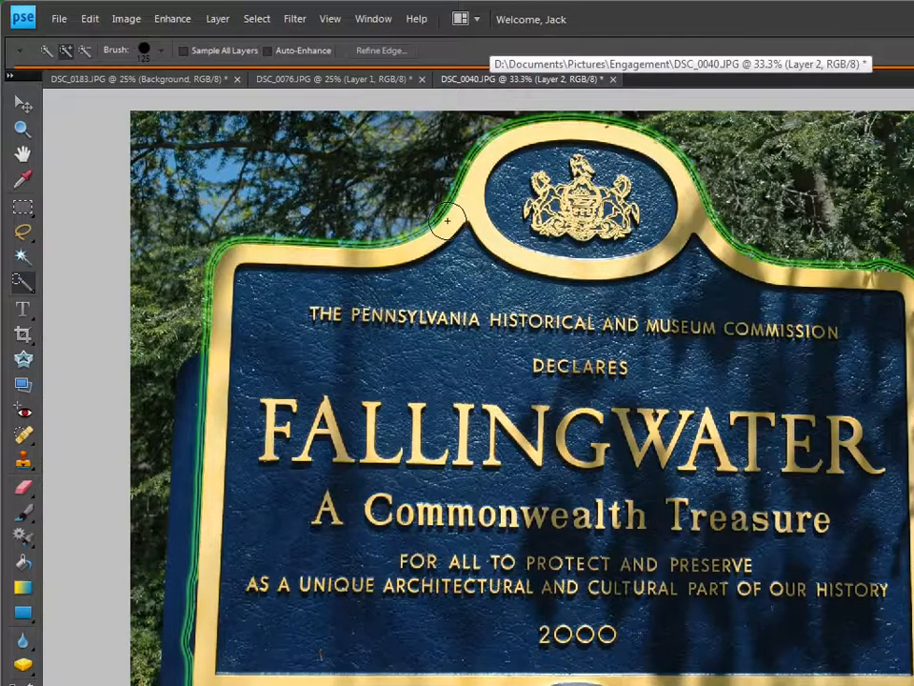